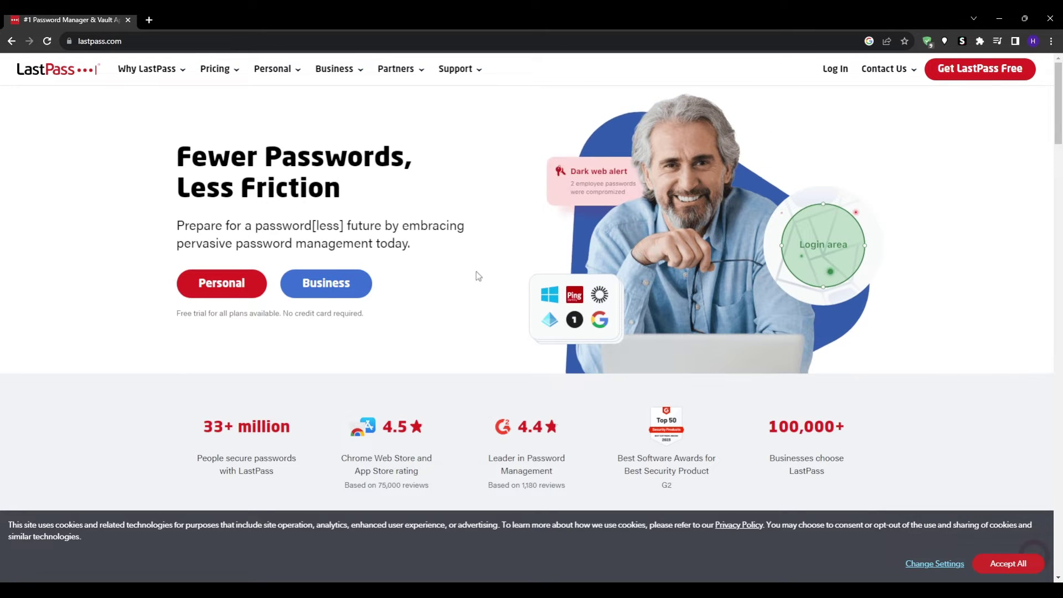
# Step: Highlight and then clear the 'Fewer Passwords, Less Friction' homepage heading
pyautogui.moveTo(159, 156); pyautogui.dragTo(332, 201)
pyautogui.click(30, 213)
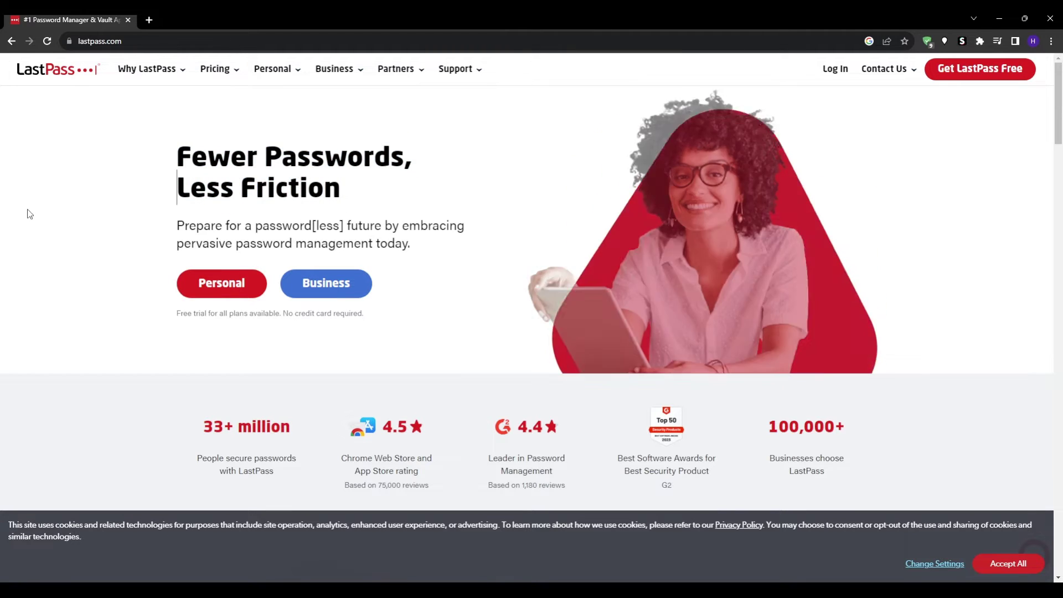
pyautogui.moveTo(161, 73)
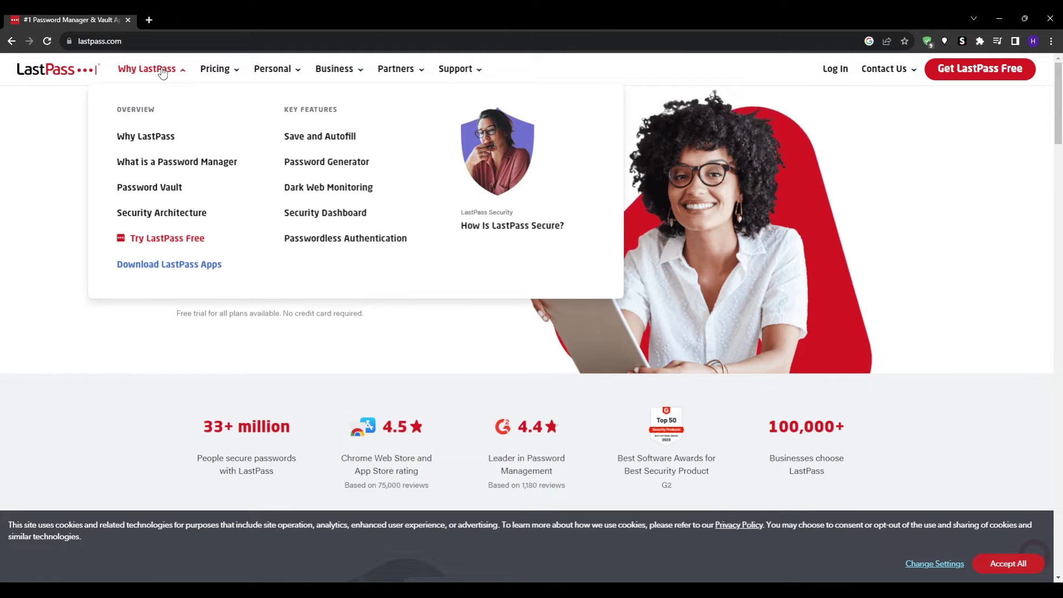
# Step: Open the Why LastPass overview page and scroll through its content
pyautogui.click(138, 137)
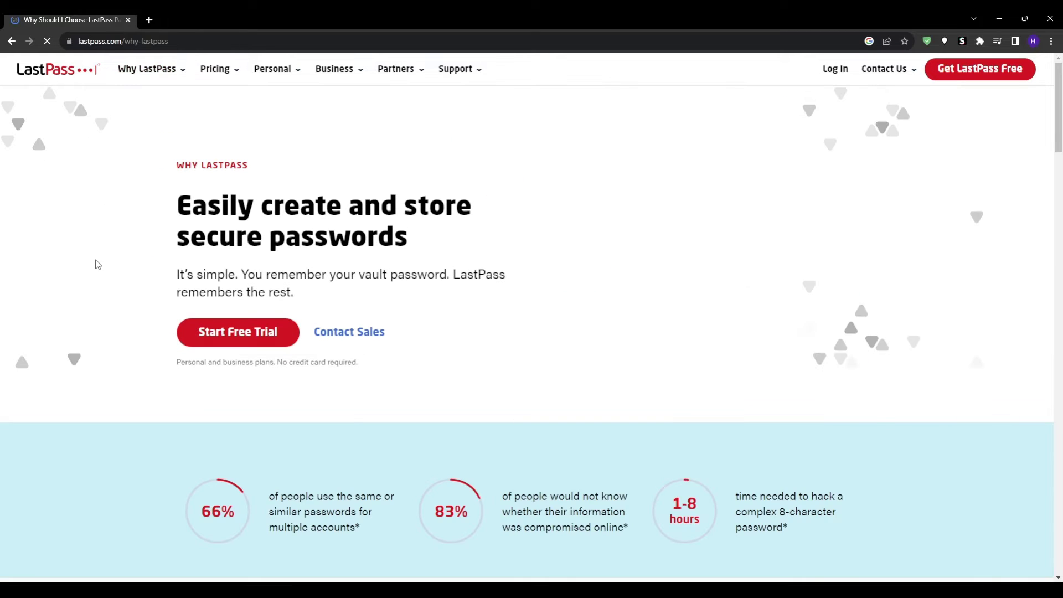
pyautogui.moveTo(177, 206)
pyautogui.mouseDown()
pyautogui.moveTo(380, 259)
pyautogui.moveTo(399, 237)
pyautogui.moveTo(427, 254)
pyautogui.moveTo(180, 239)
pyautogui.moveTo(176, 205)
pyautogui.mouseUp()
pyautogui.click(107, 227)
pyautogui.scroll(-3, 106, 227)
pyautogui.scroll(-3, 106, 227)
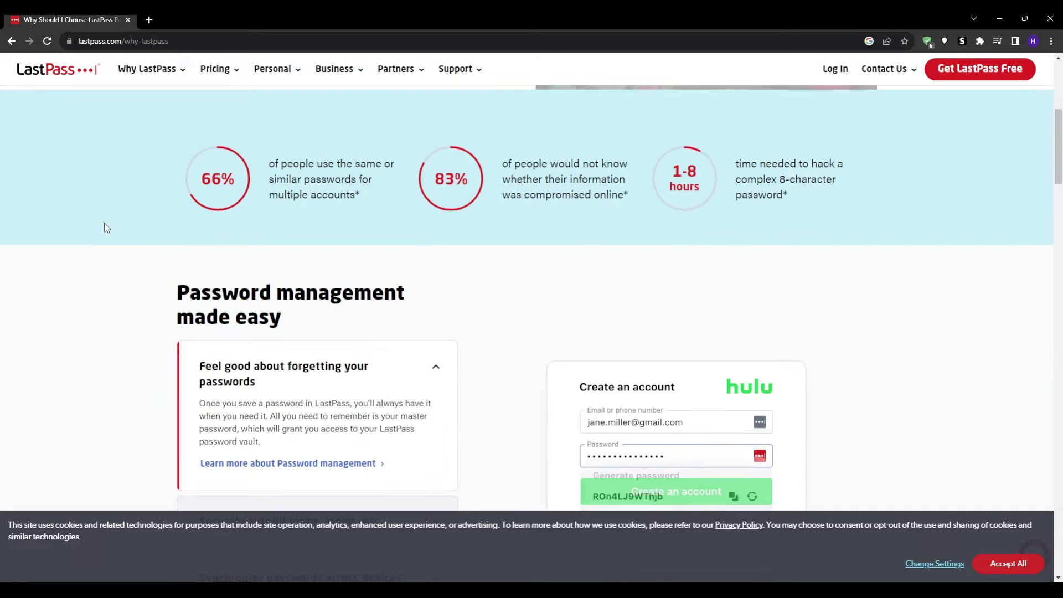
pyautogui.scroll(-2, 104, 222)
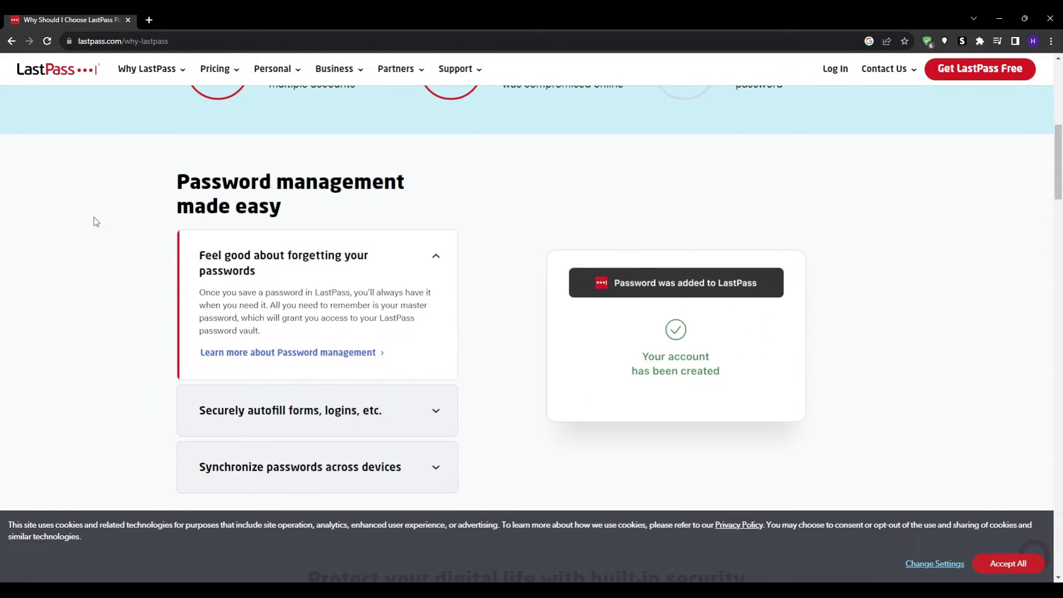
pyautogui.scroll(-3, 102, 224)
pyautogui.scroll(-3, 118, 249)
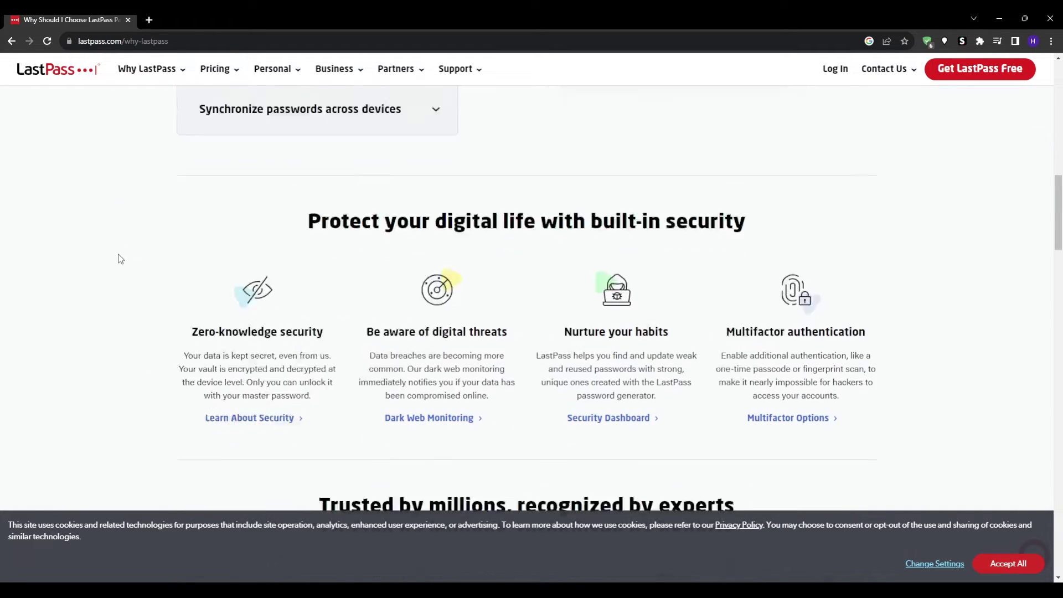
pyautogui.scroll(-3, 120, 261)
pyautogui.scroll(8, 123, 262)
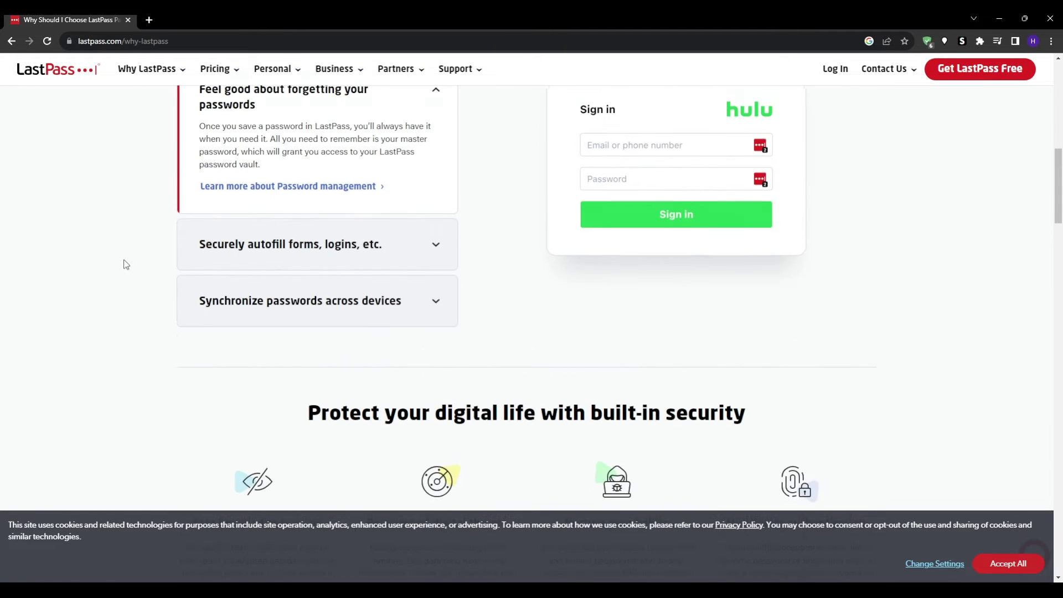
pyautogui.scroll(8, 123, 255)
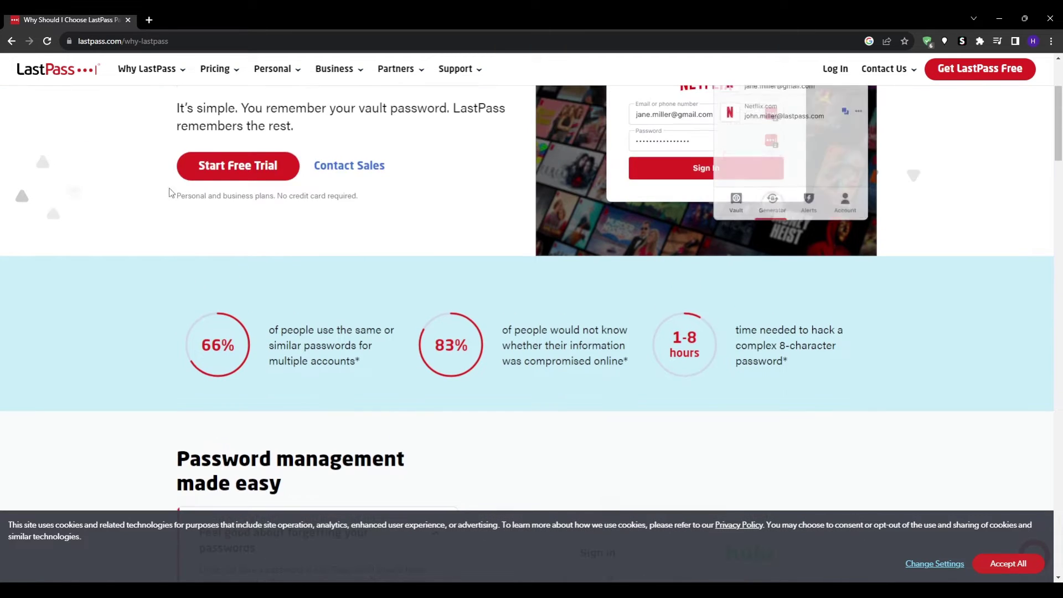
# Step: Compare the Personal plans and their prices, then go to the Log In page
pyautogui.moveTo(288, 76)
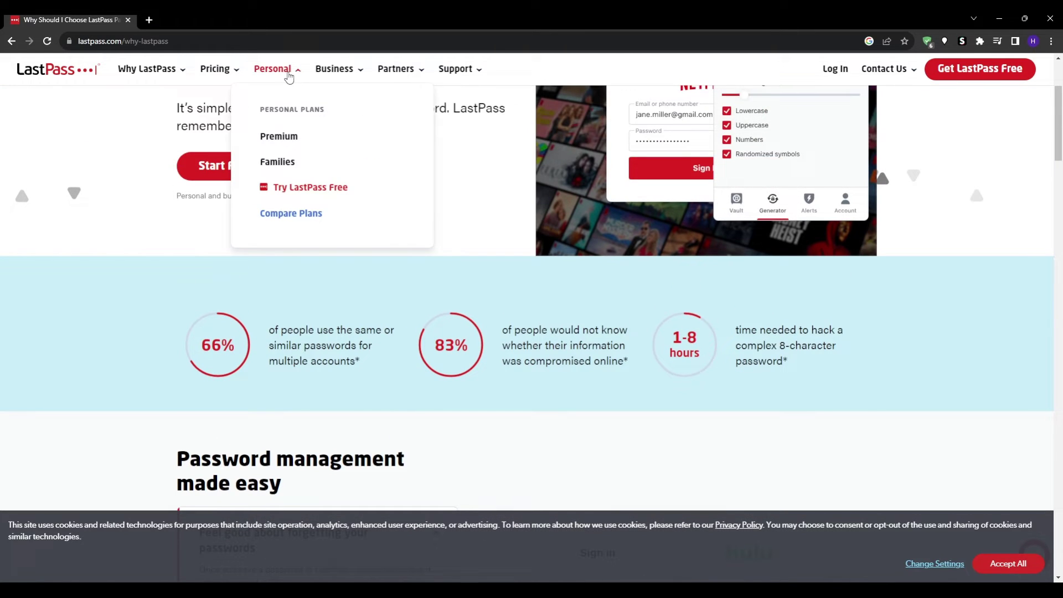
pyautogui.click(292, 217)
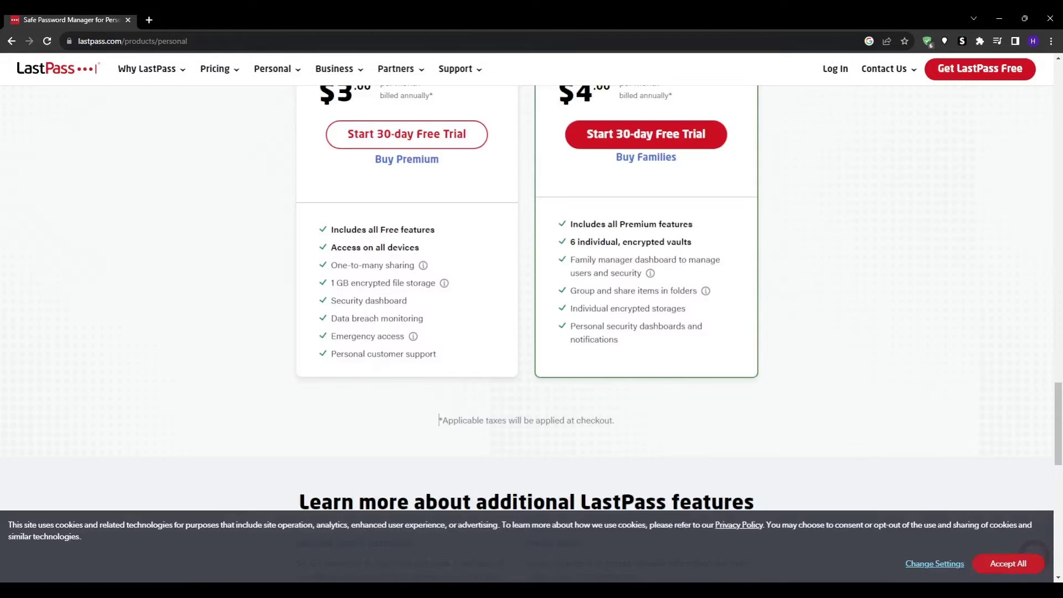
pyautogui.click(835, 68)
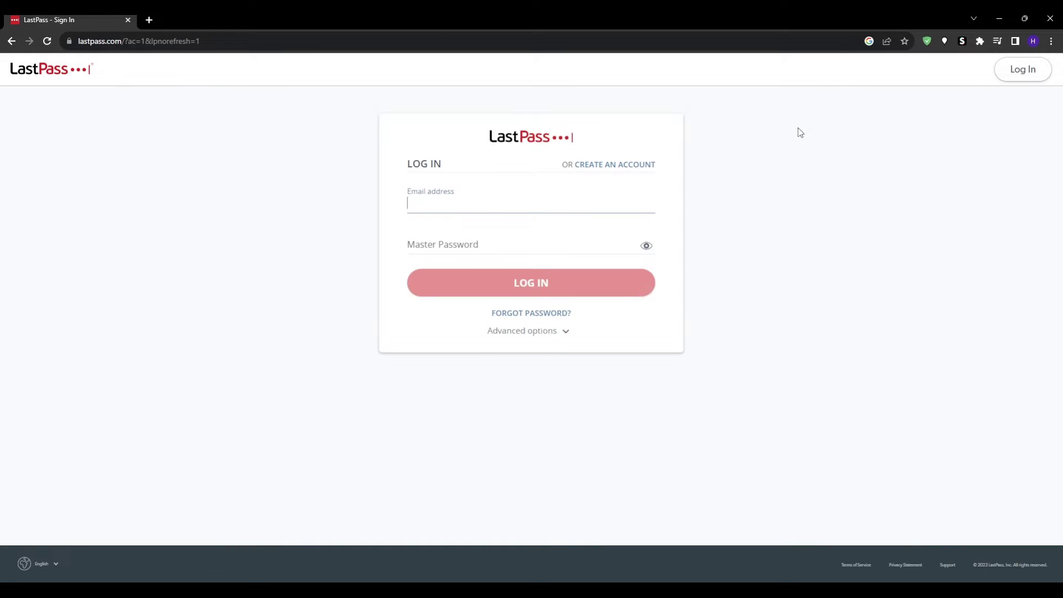
# Step: Sign up for a free account with an email and a pasted master password
pyautogui.click(619, 167)
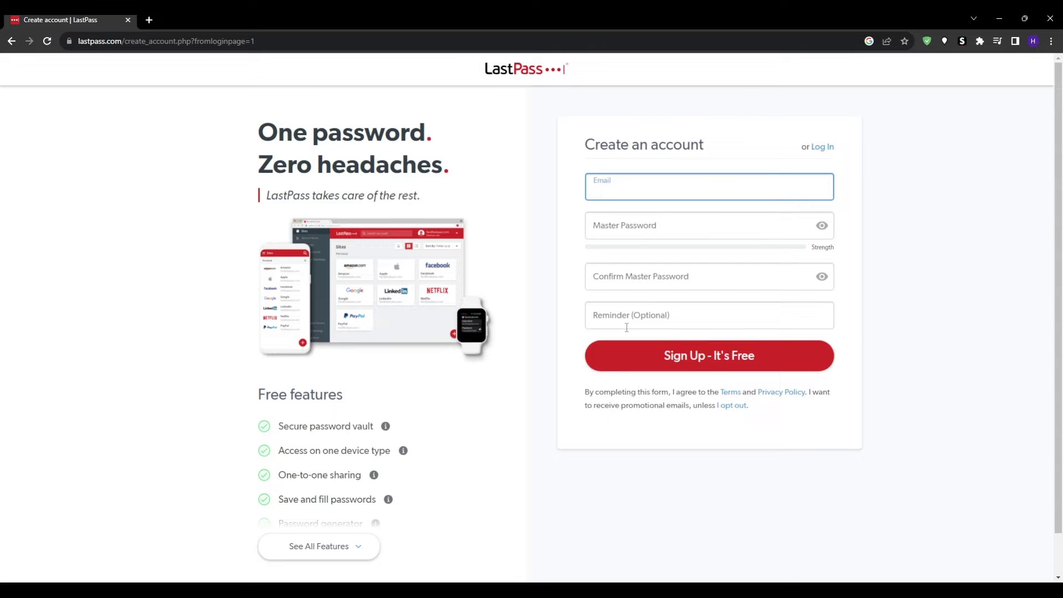
pyautogui.press('Tab')
pyautogui.hotkey('ctrl', 'v')
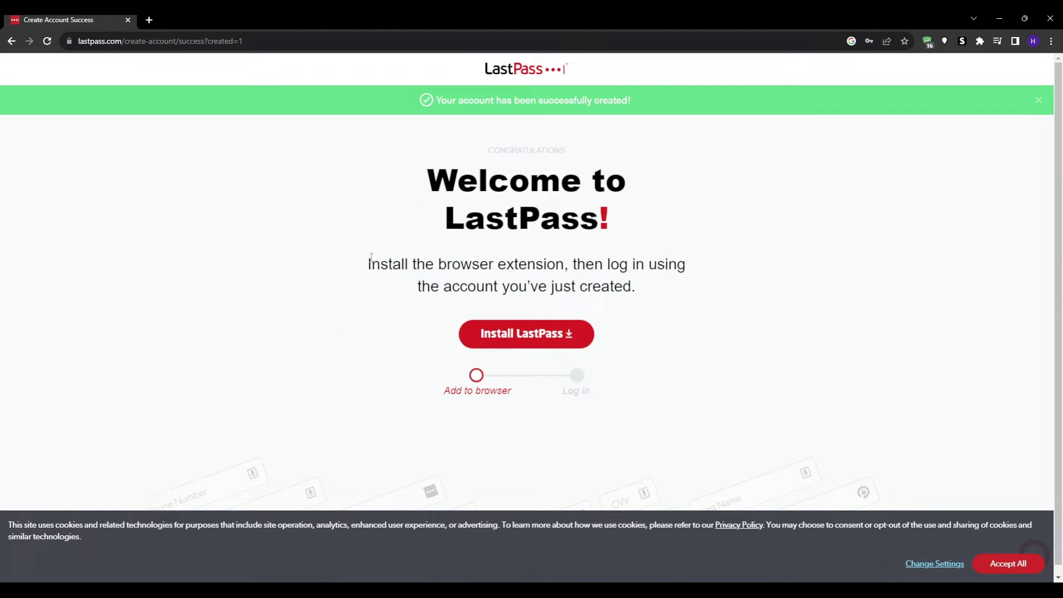
# Step: In a new tab, search 'last' in the Chrome Web Store and add the LastPass extension
pyautogui.moveTo(367, 264); pyautogui.dragTo(644, 290)
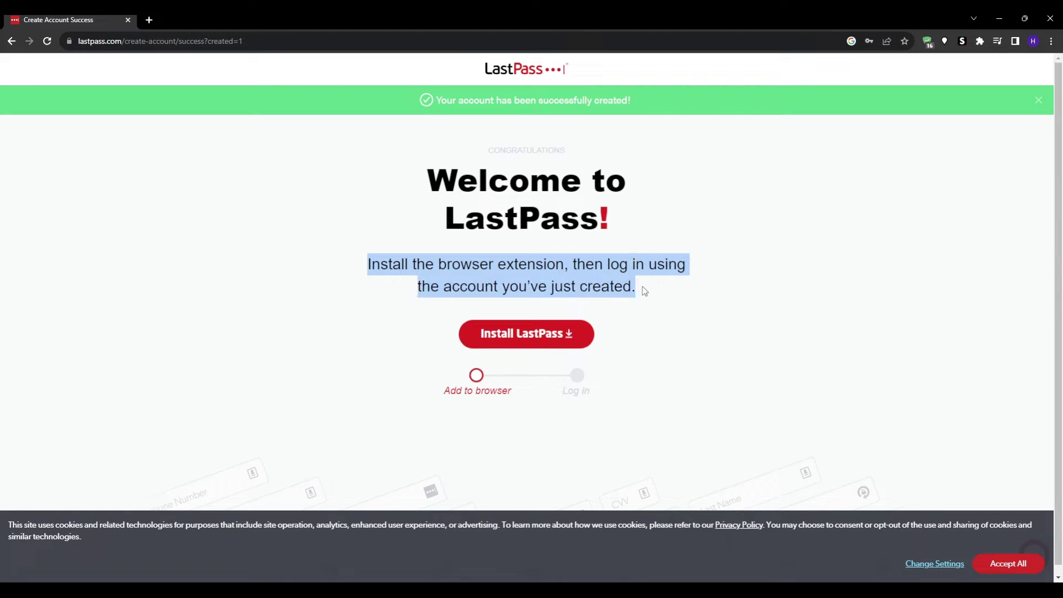
pyautogui.click(682, 298)
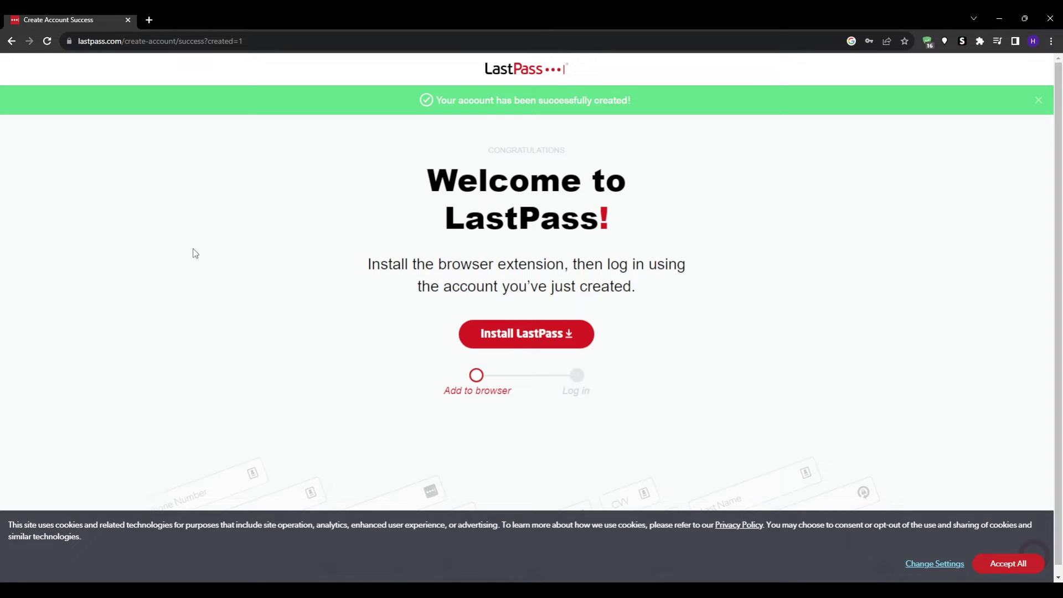
pyautogui.hotkey('ctrl', 't')
pyautogui.write('last')
pyautogui.press('Return')
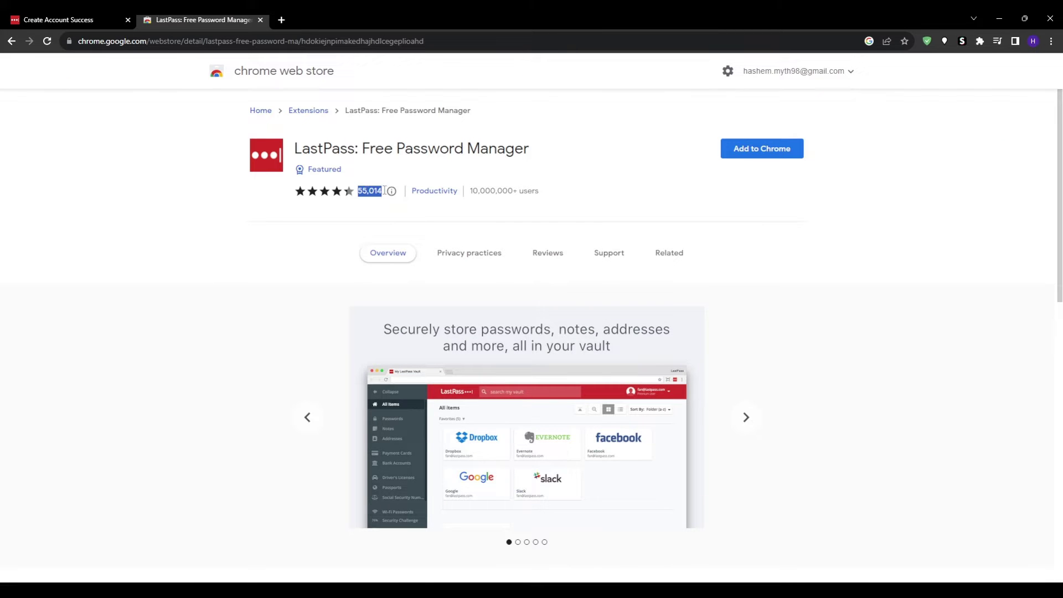
pyautogui.click(771, 152)
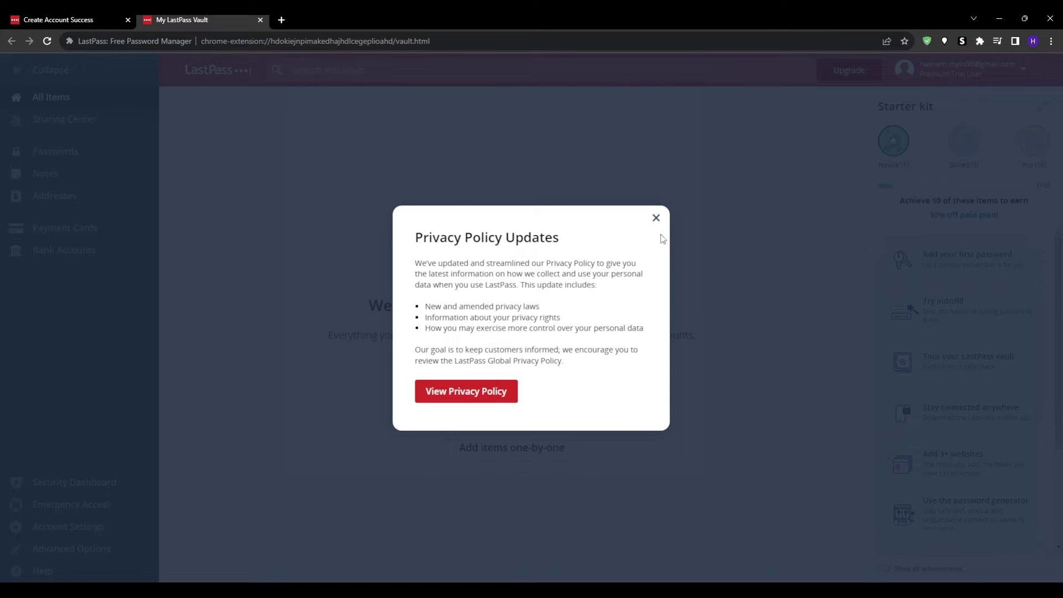
# Step: Dismiss the Privacy Policy Updates notice in the vault
pyautogui.click(656, 218)
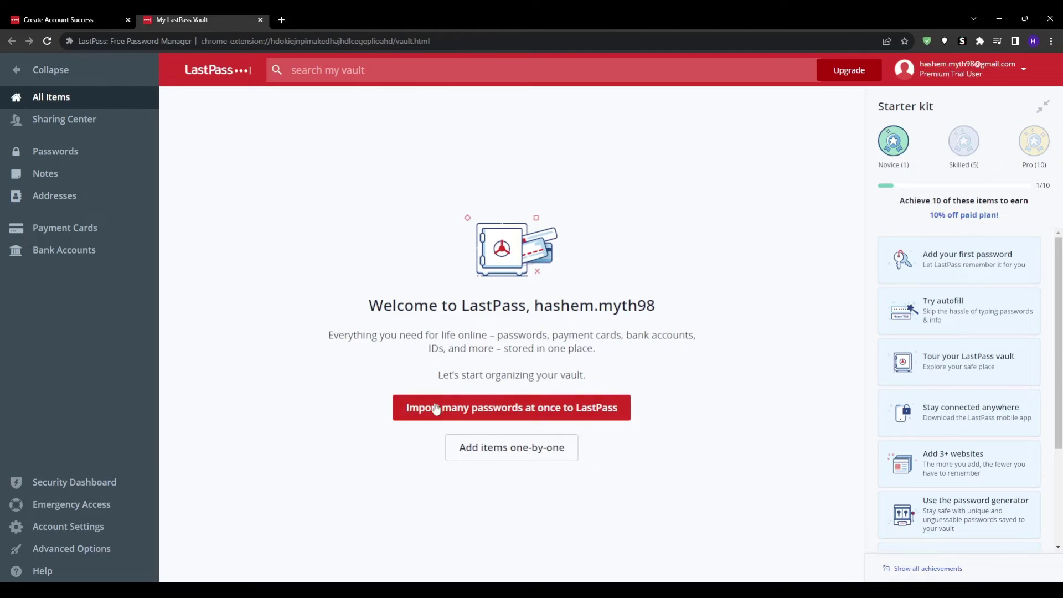
# Step: Open the import page, then go back to All Items and choose Add items one-by-one
pyautogui.click(479, 419)
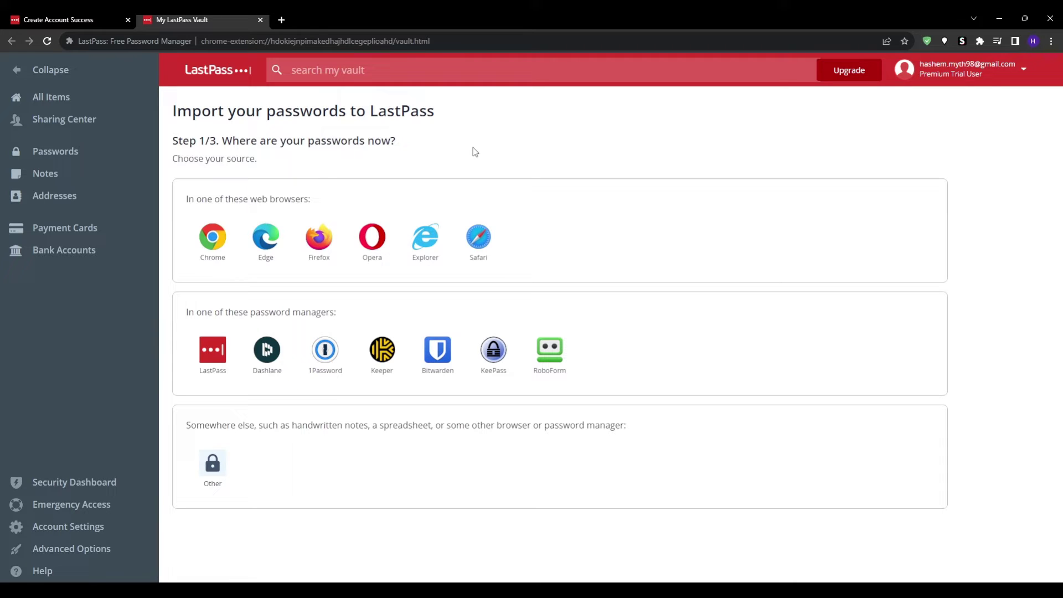
pyautogui.click(20, 72)
pyautogui.click(18, 71)
pyautogui.click(77, 20)
pyautogui.click(183, 19)
pyautogui.click(49, 98)
pyautogui.click(495, 446)
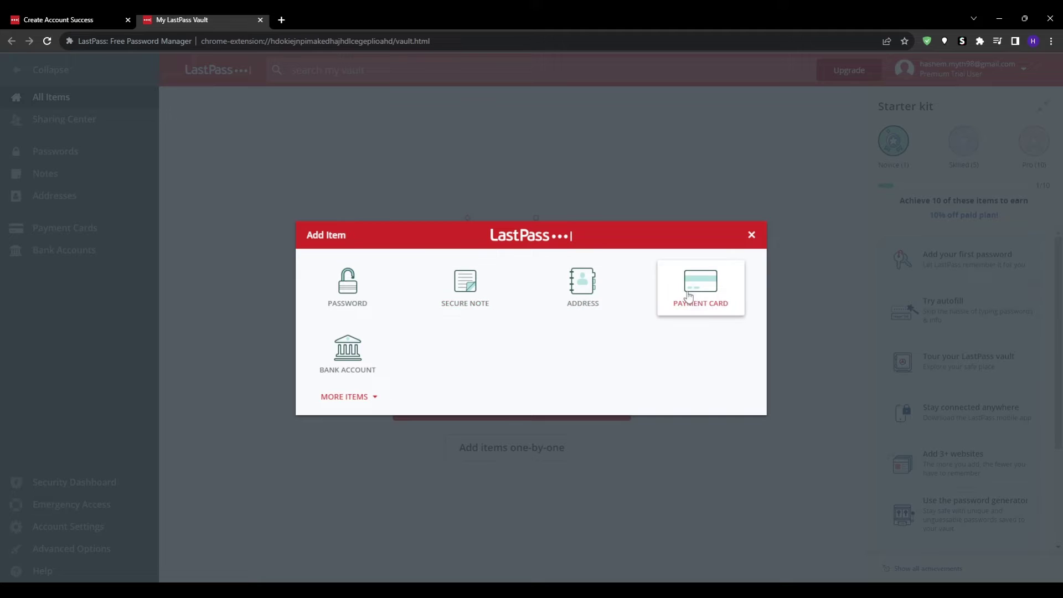
# Step: Close the Add Item choices, then visit Advanced Options > Import and Account Settings
pyautogui.click(215, 371)
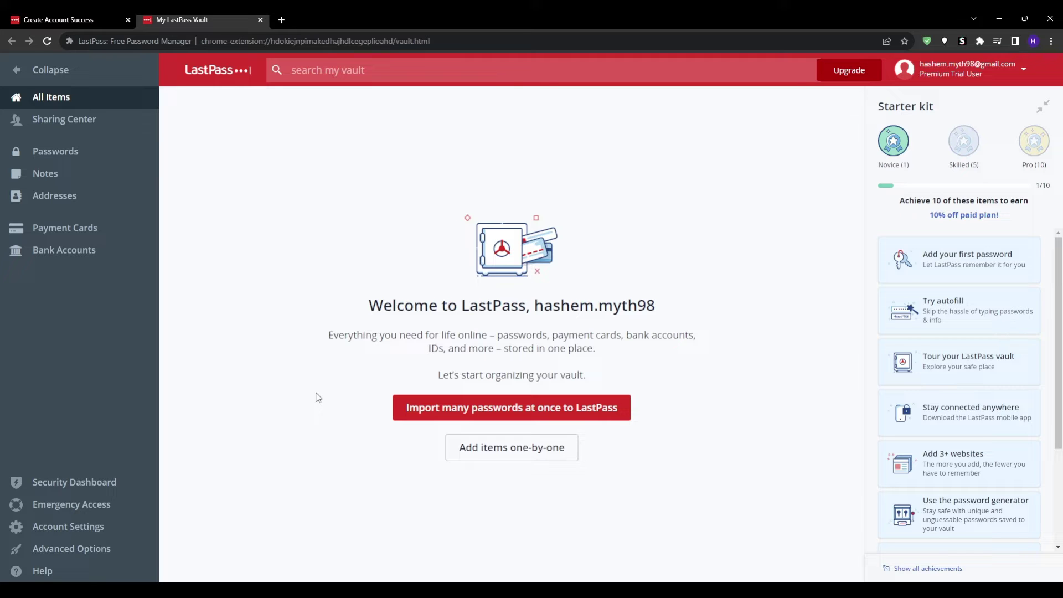
pyautogui.click(92, 549)
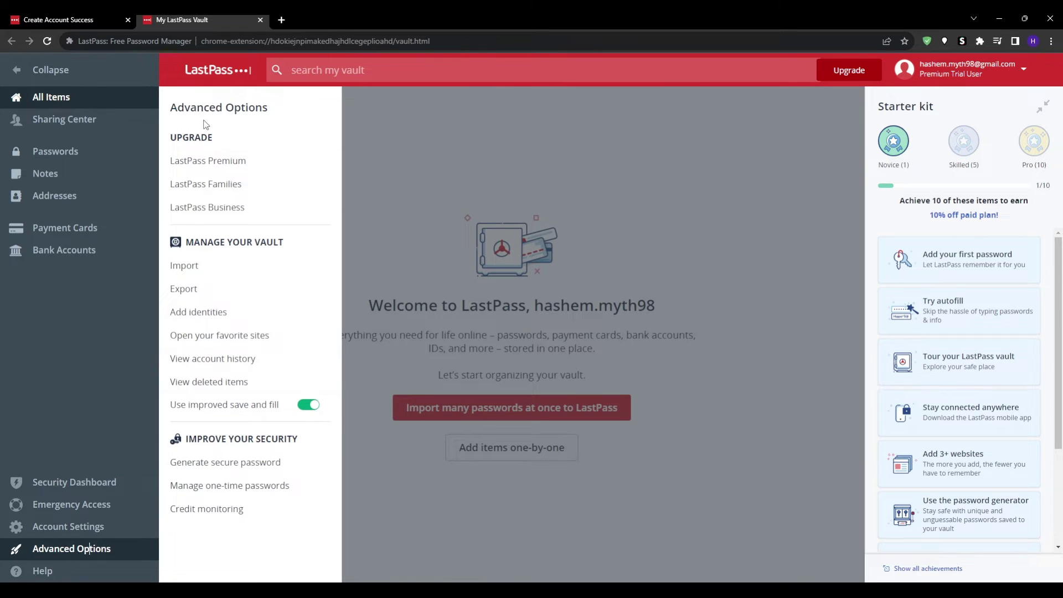
pyautogui.click(187, 268)
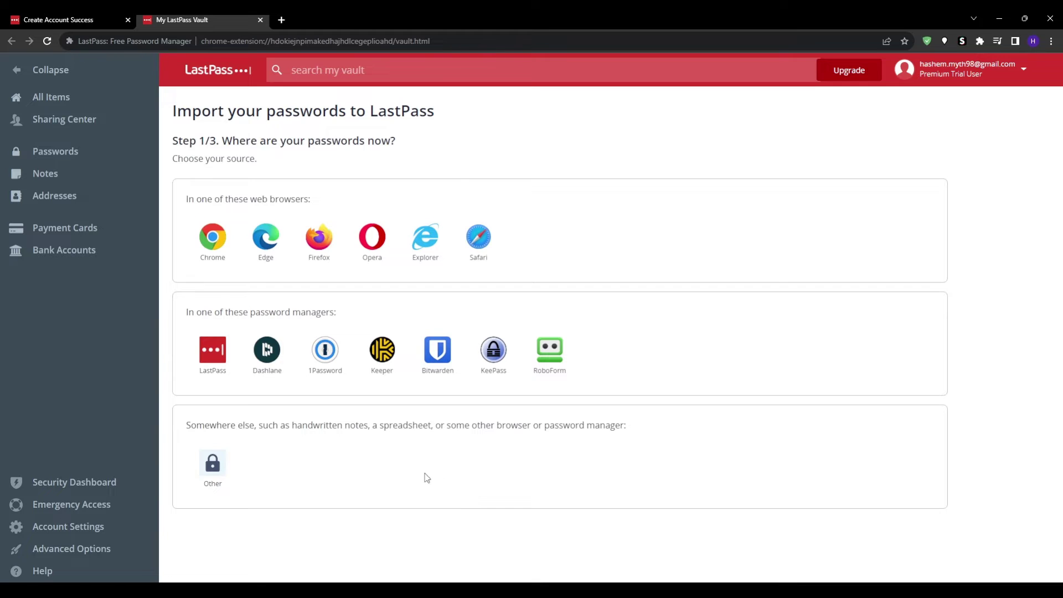
pyautogui.click(65, 533)
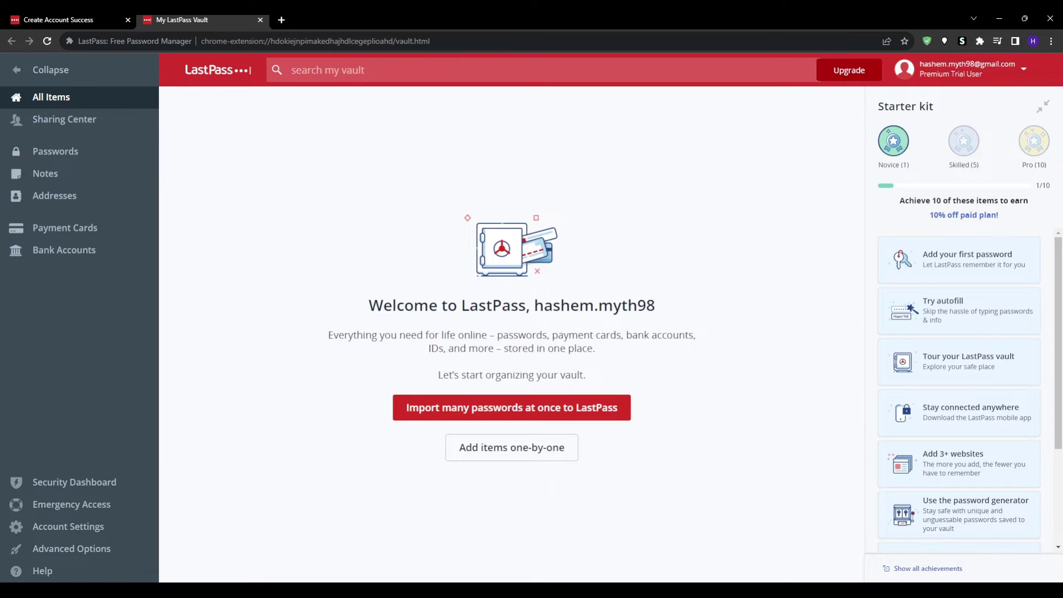
# Step: Open a blank payment card form under Payment Cards, check its fields, and cancel unsaved
pyautogui.click(511, 407)
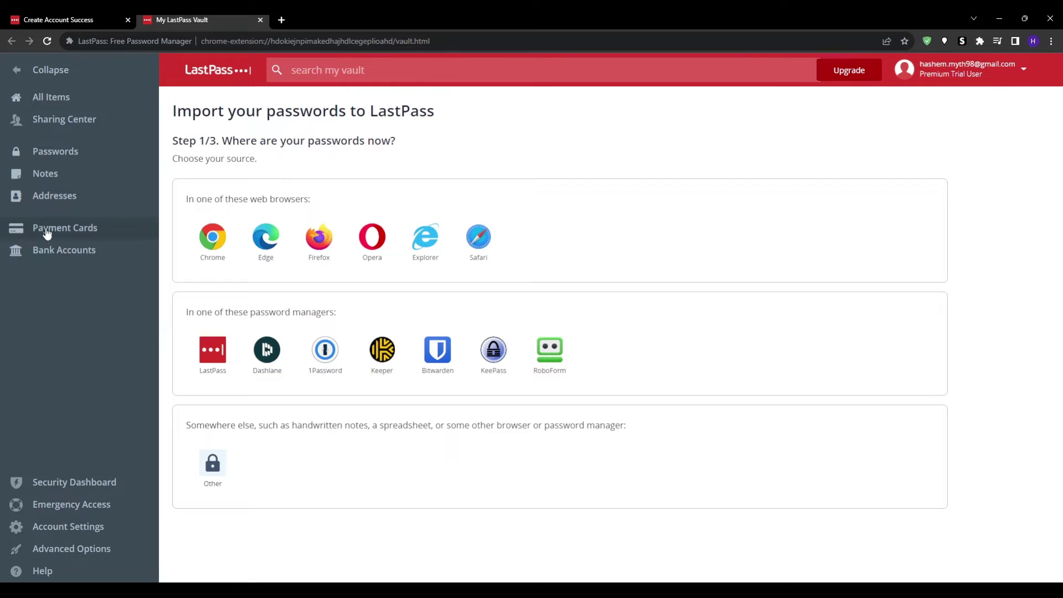
pyautogui.click(47, 233)
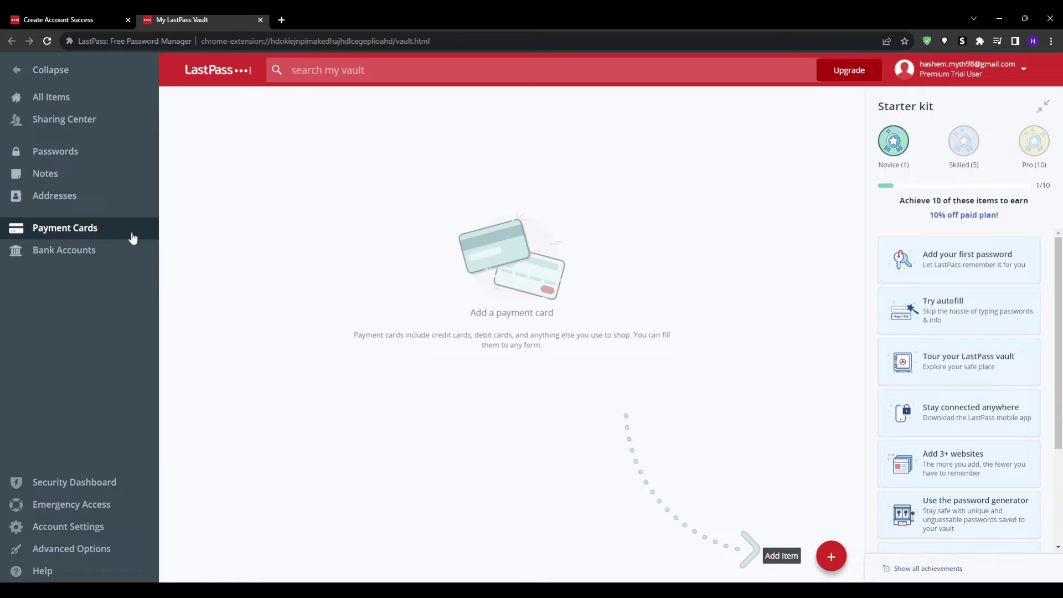
pyautogui.moveTo(781, 562)
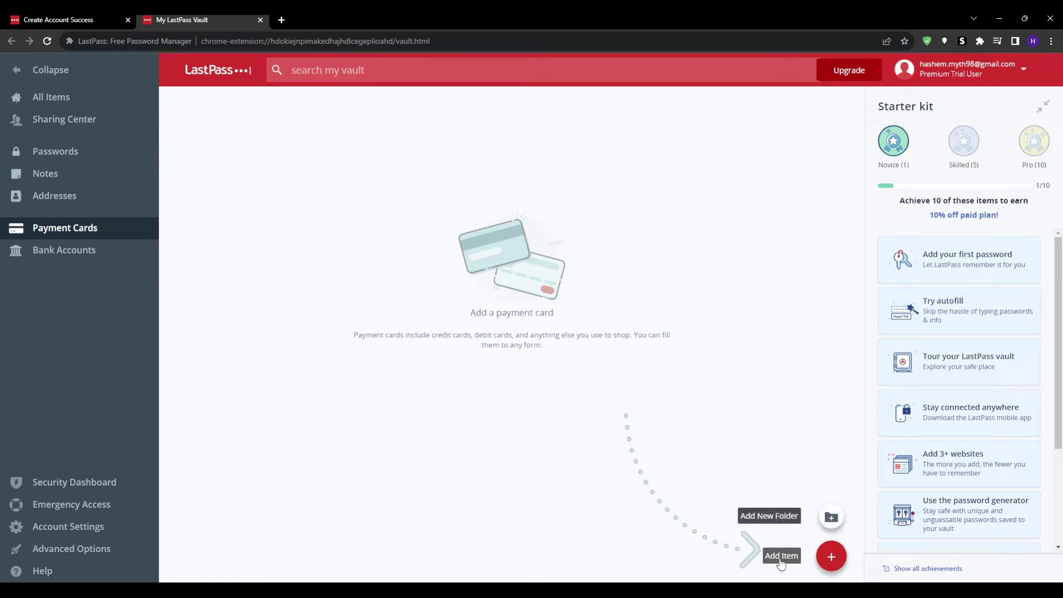
pyautogui.click(781, 556)
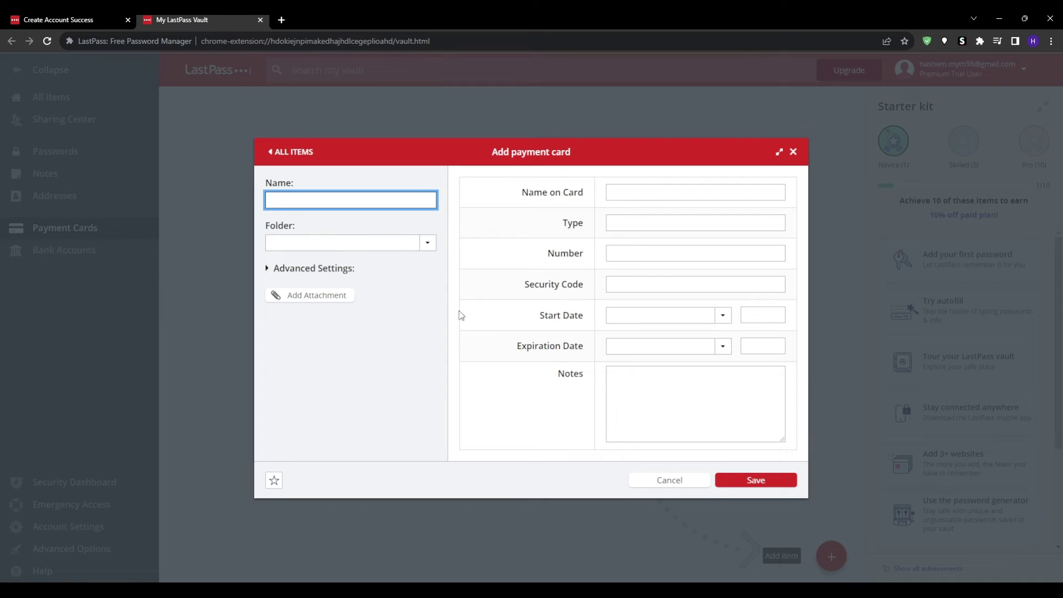
pyautogui.click(301, 240)
pyautogui.click(326, 349)
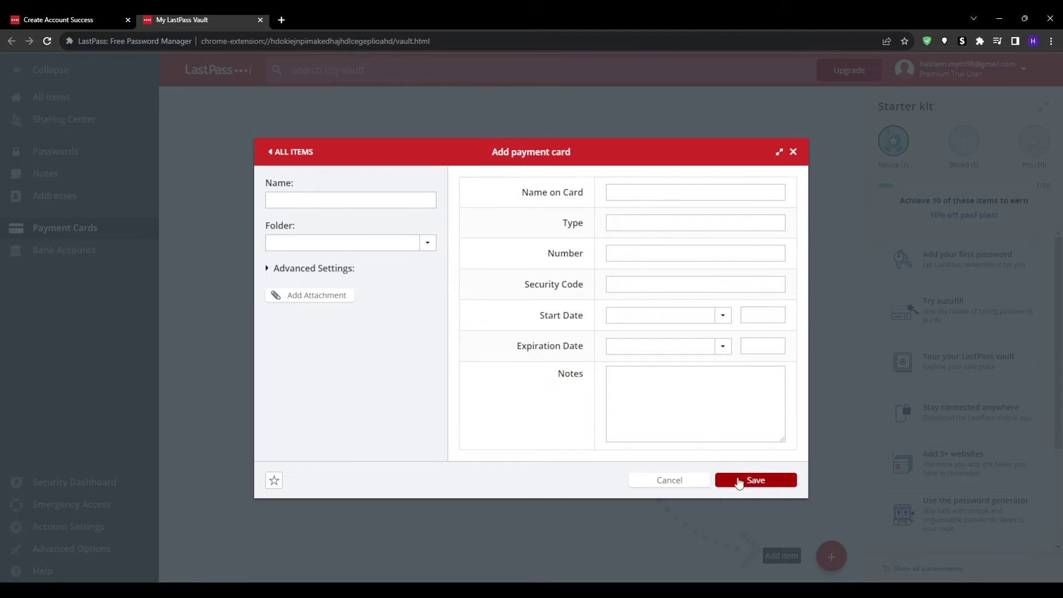
pyautogui.click(664, 483)
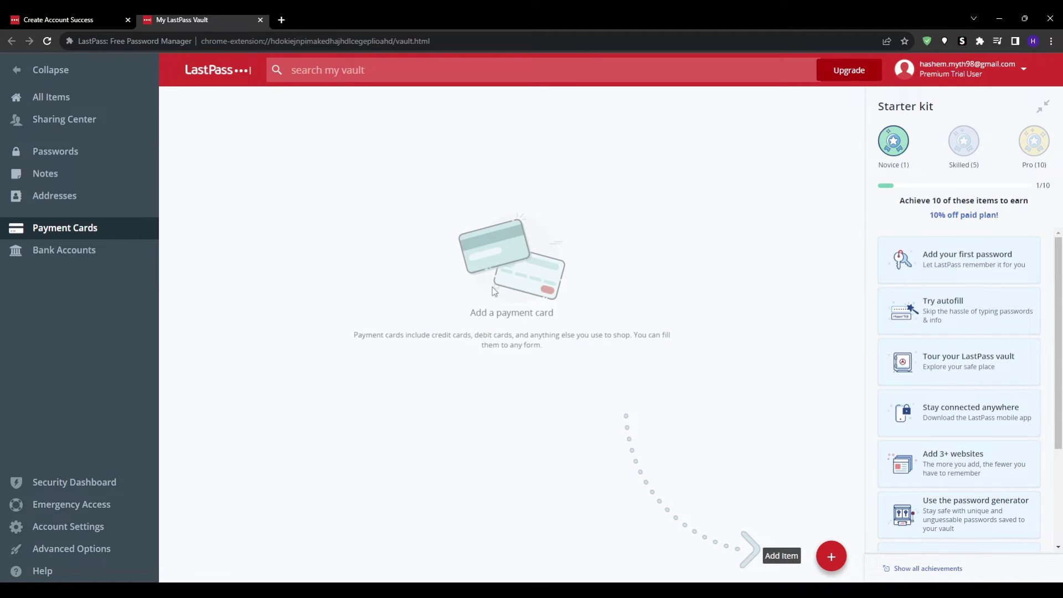
# Step: Scroll through a blank Addresses entry form, cancel it, then open the Security Dashboard
pyautogui.click(55, 196)
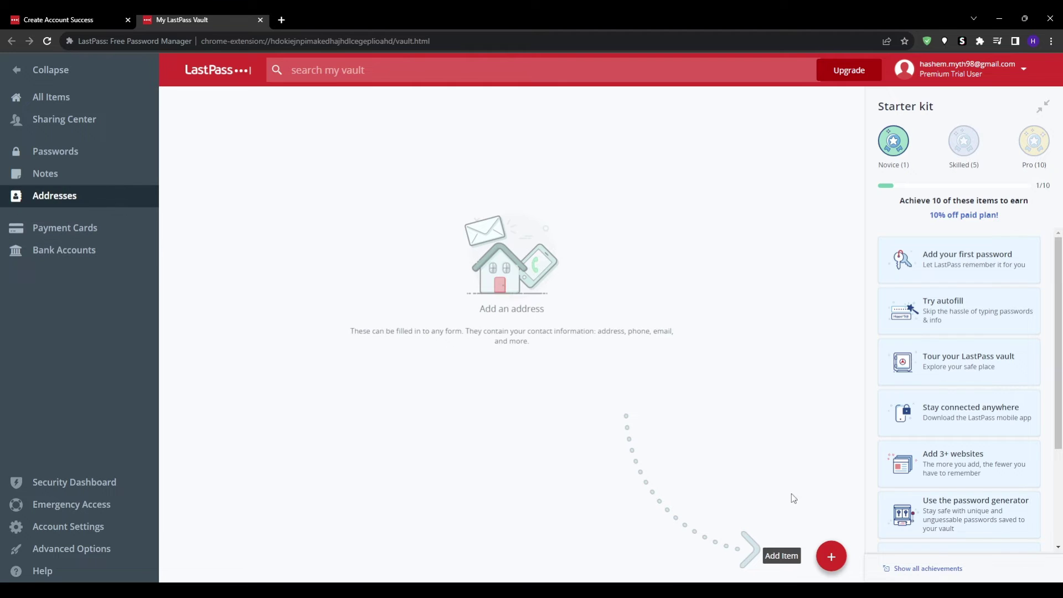
pyautogui.click(794, 563)
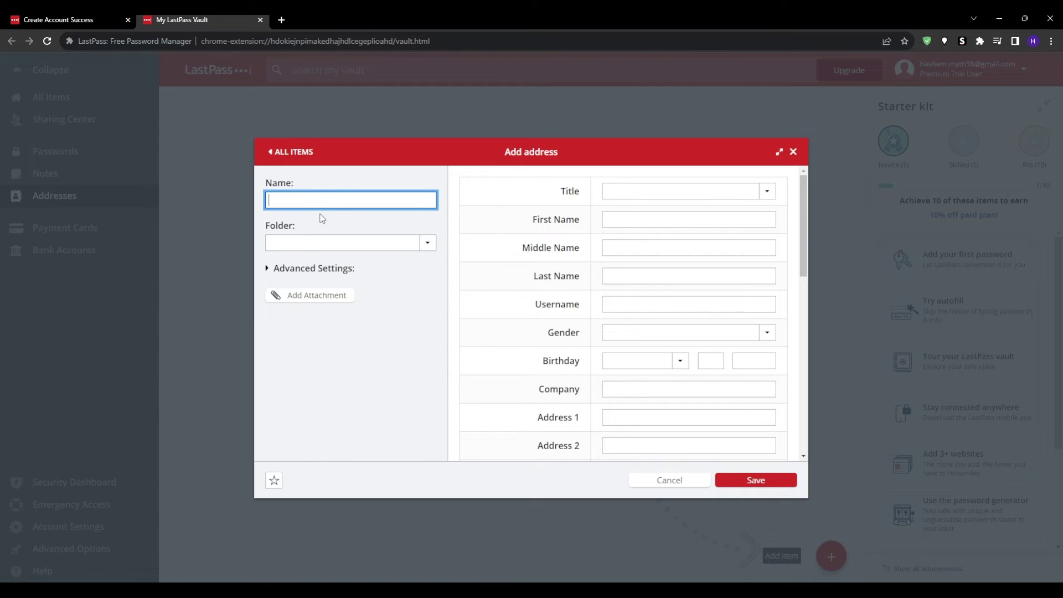
pyautogui.scroll(-3, 646, 332)
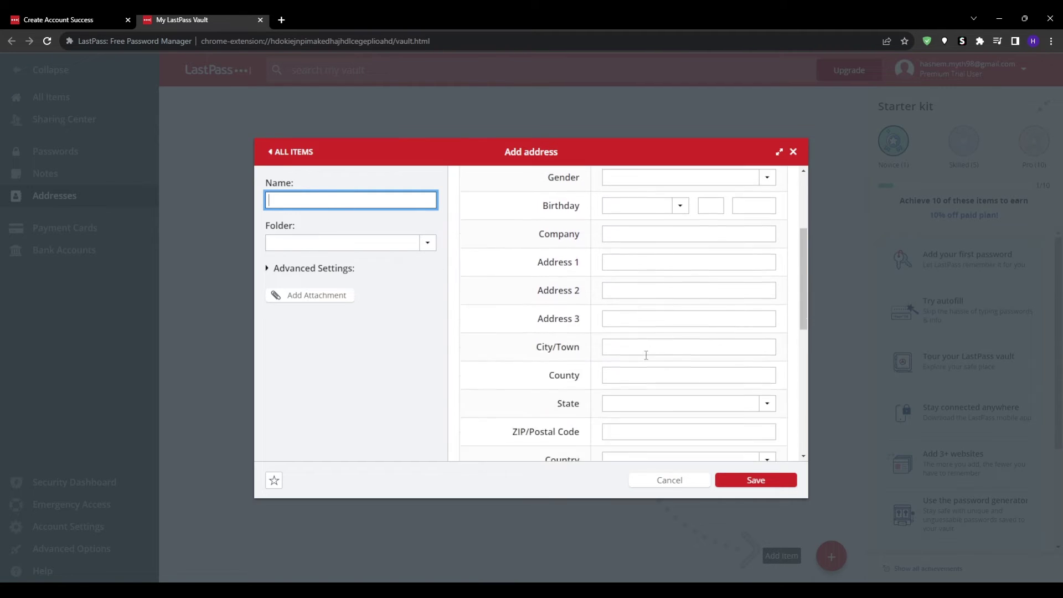
pyautogui.scroll(-3, 637, 305)
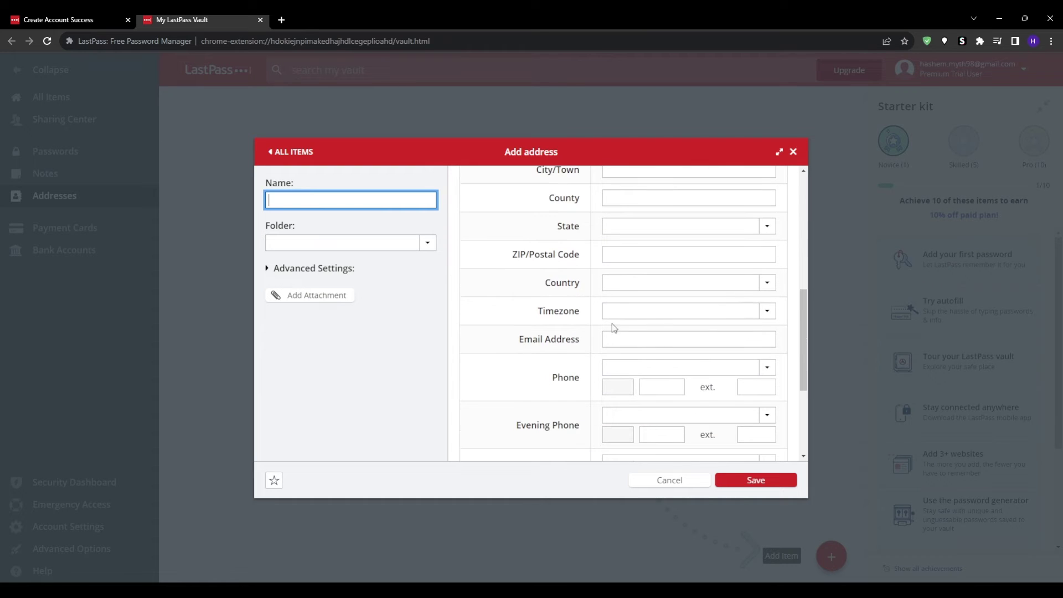
pyautogui.click(575, 379)
pyautogui.scroll(-3, 624, 363)
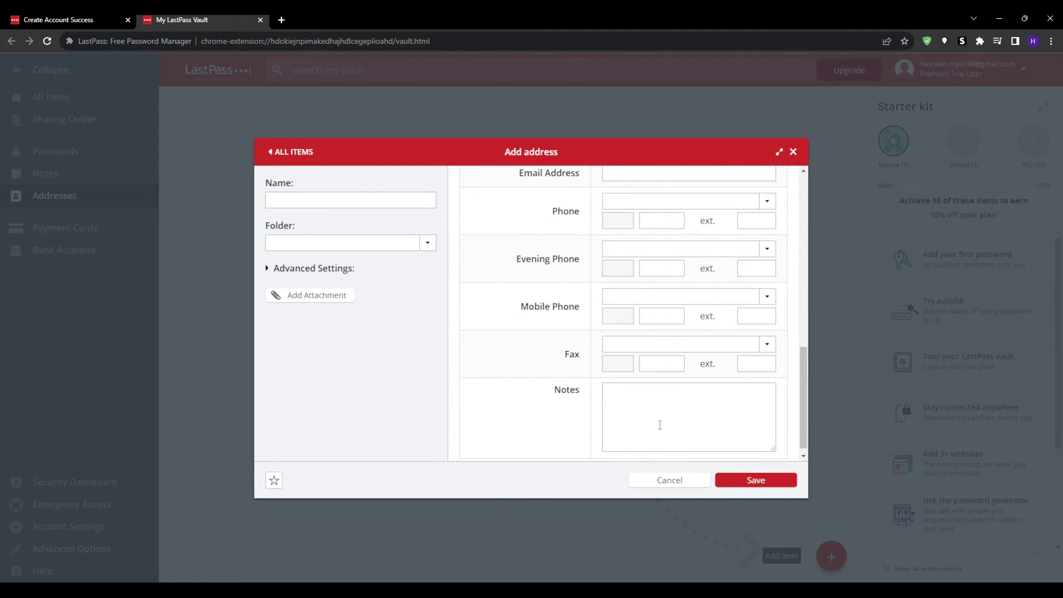
pyautogui.click(675, 478)
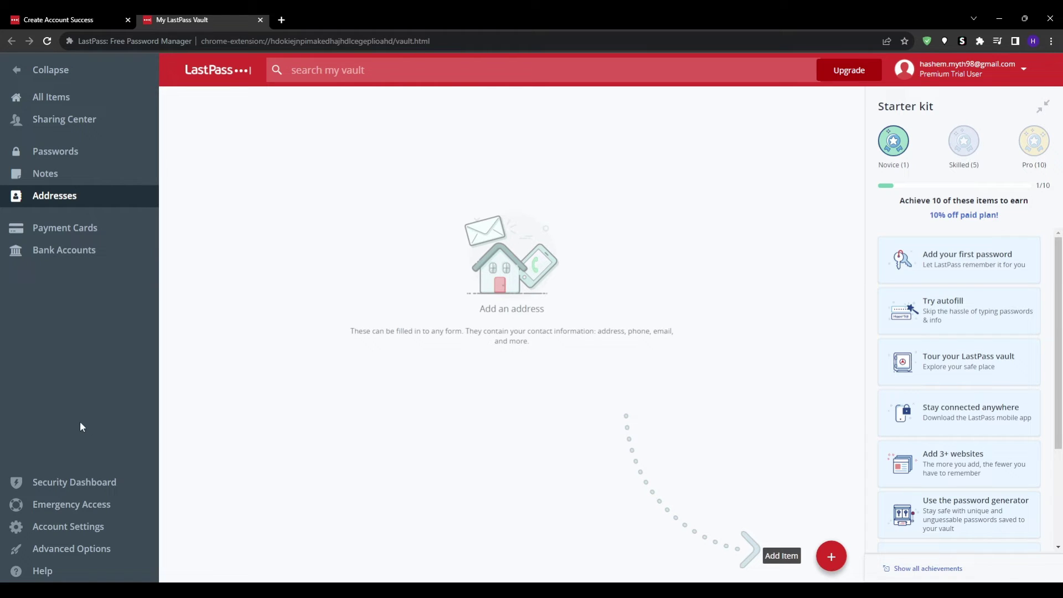
pyautogui.click(76, 476)
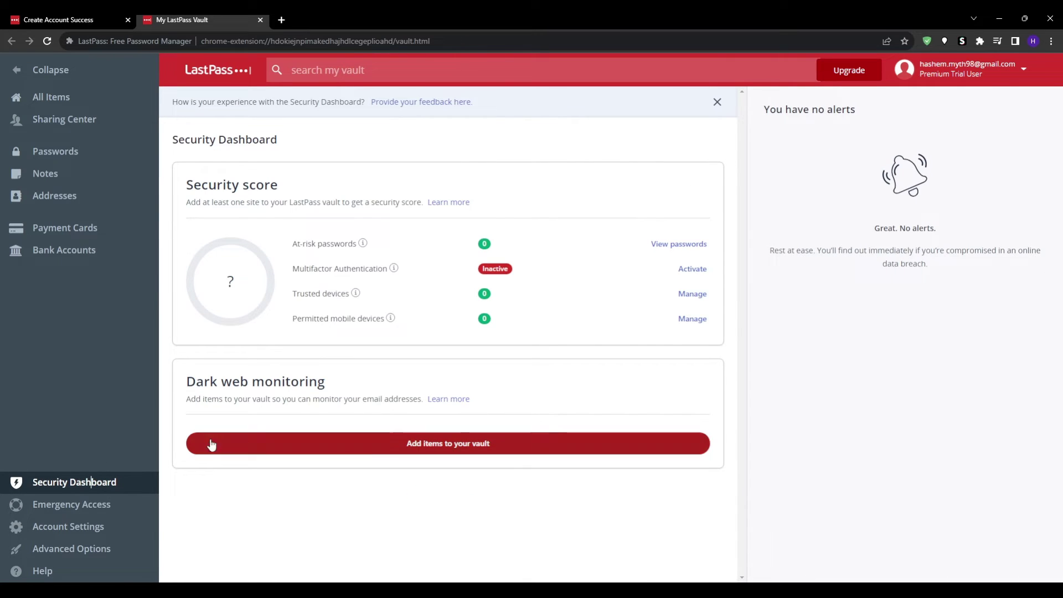
pyautogui.click(461, 443)
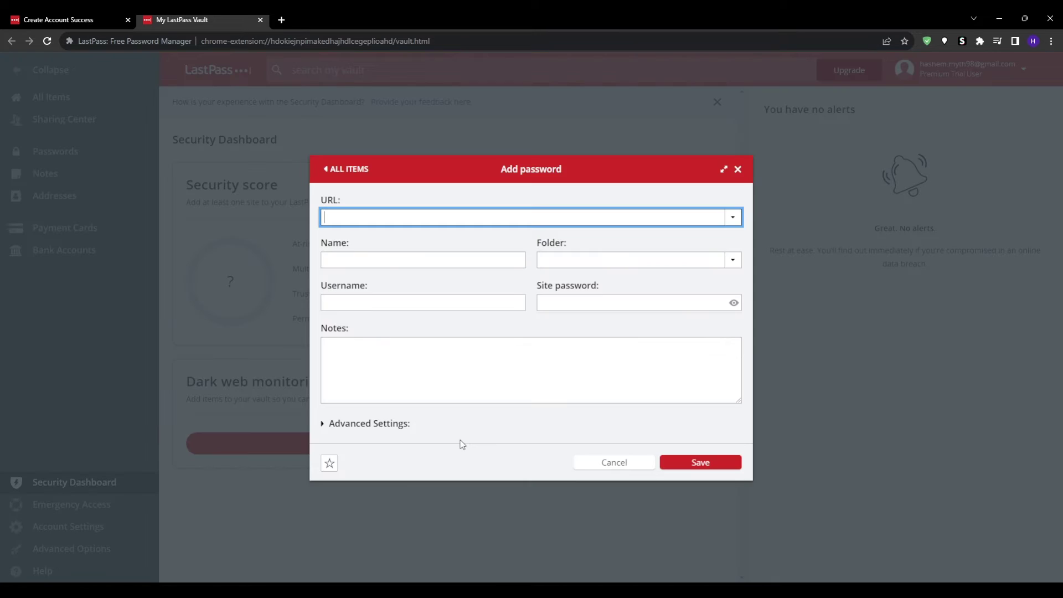
pyautogui.click(351, 424)
pyautogui.click(606, 471)
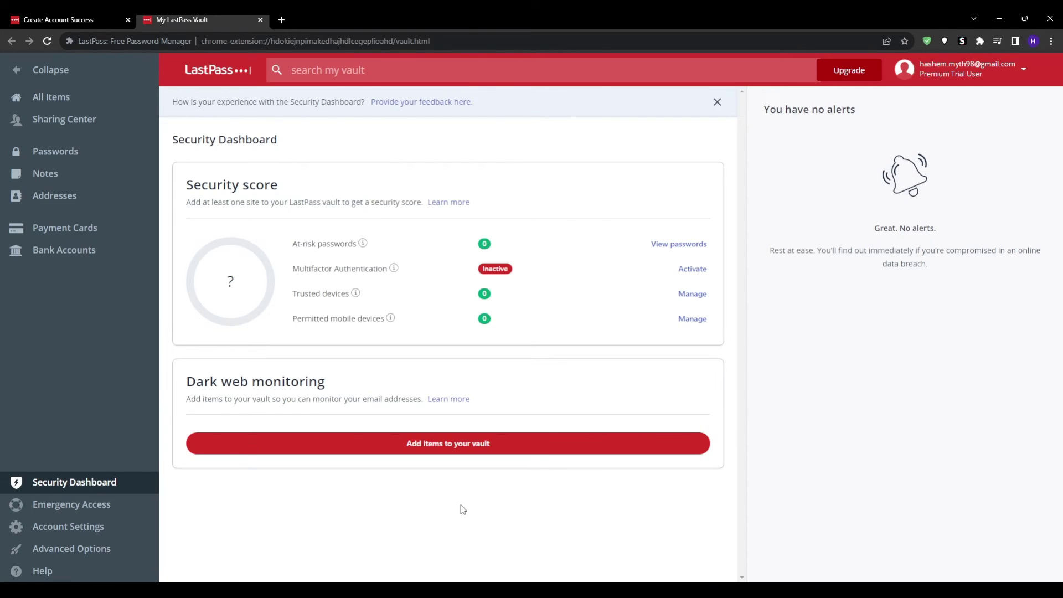
pyautogui.click(50, 180)
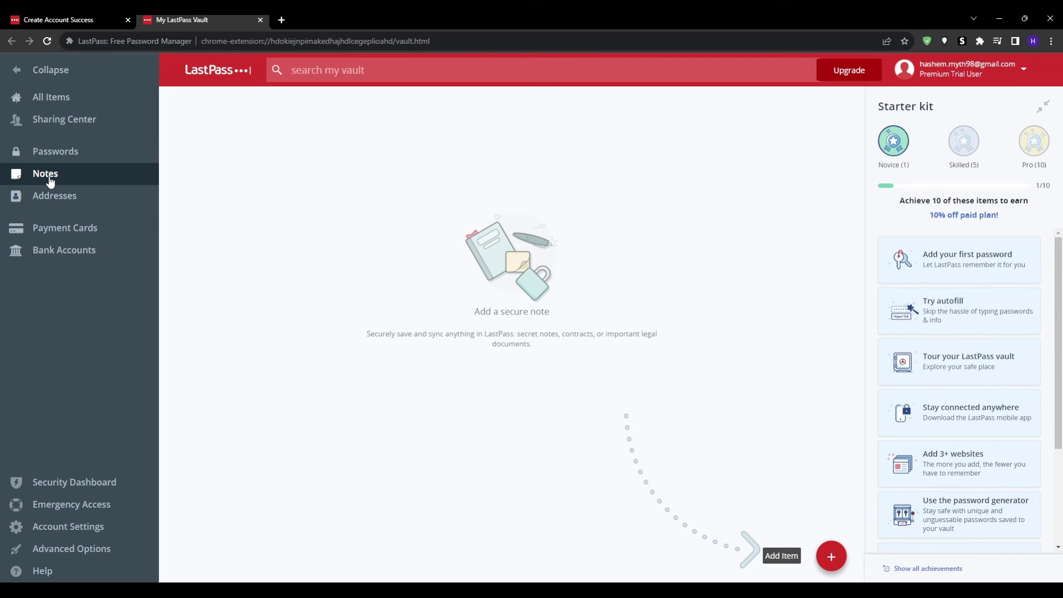
pyautogui.click(68, 485)
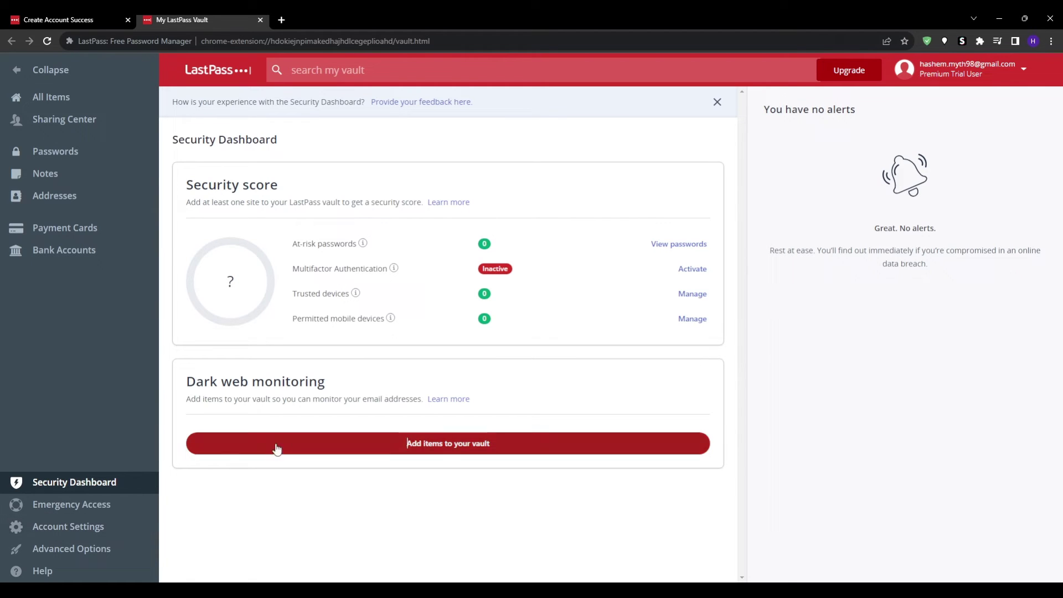
# Step: Open the at-risk passwords list and launch the password generator from it
pyautogui.tripleClick(310, 245)
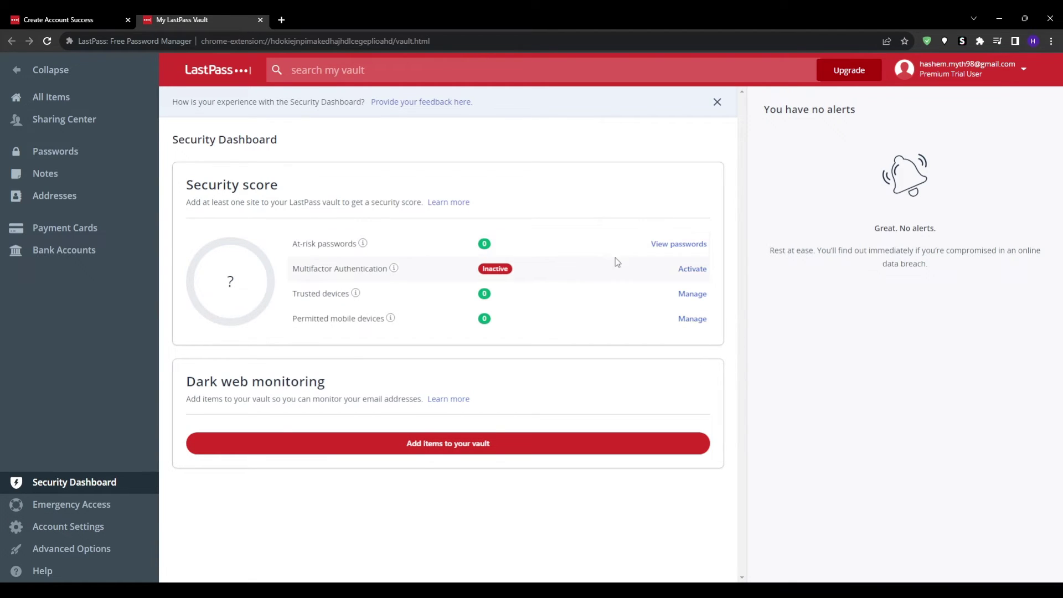
pyautogui.click(679, 244)
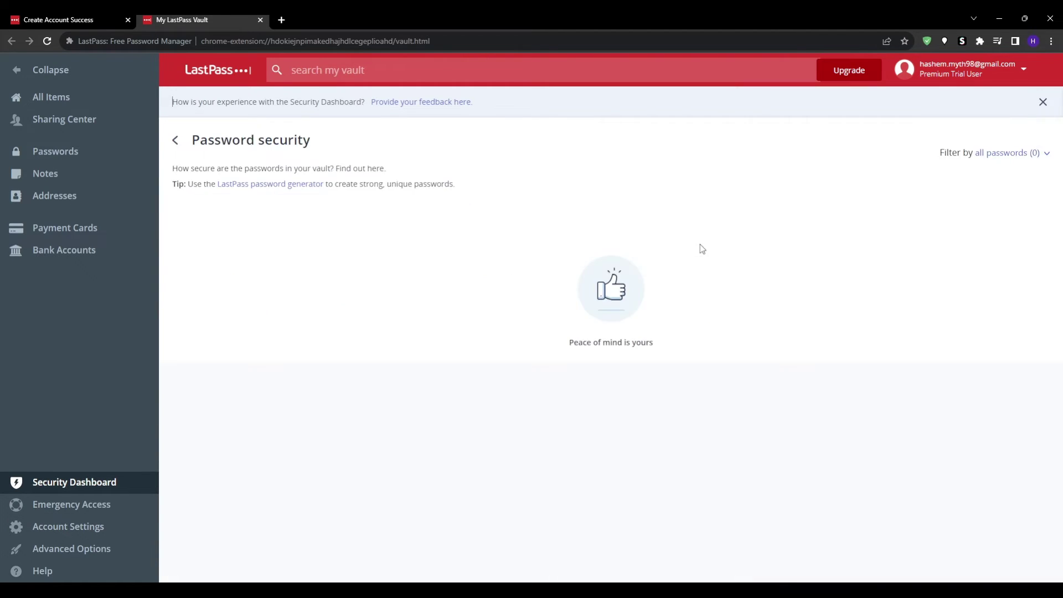
pyautogui.click(293, 185)
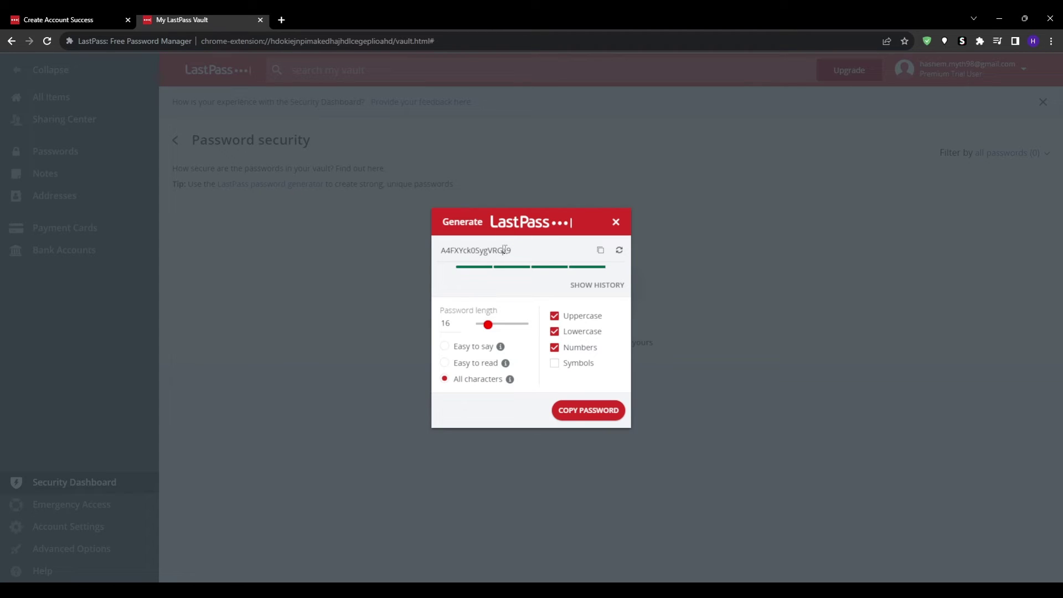
# Step: Generate a 25-character easy-to-say password, close the generator, and return to the Security Dashboard
pyautogui.doubleClick(477, 250)
pyautogui.moveTo(488, 324); pyautogui.dragTo(499, 327)
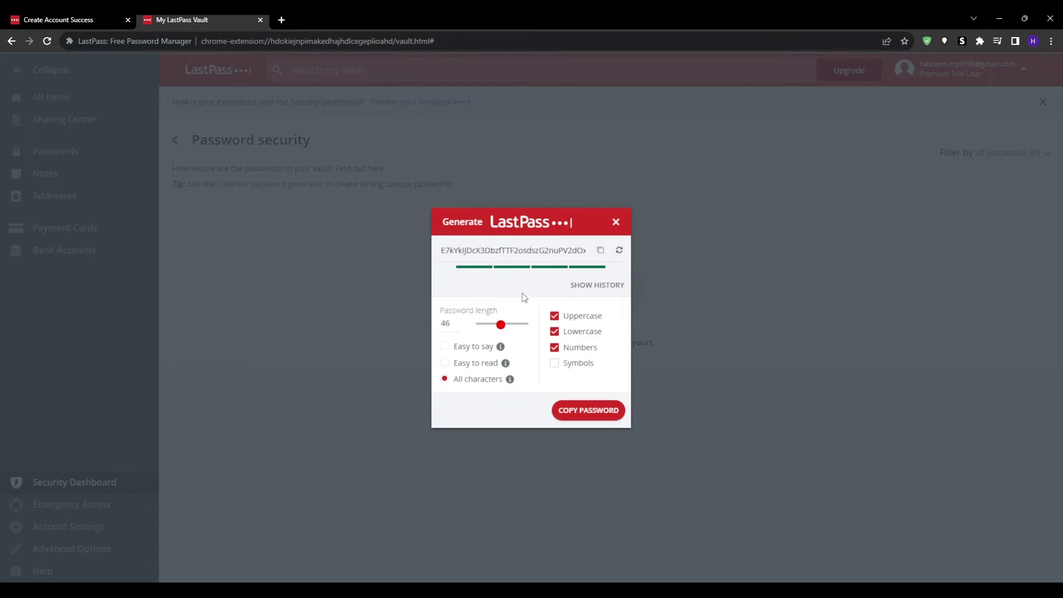
pyautogui.click(491, 325)
pyautogui.click(449, 348)
pyautogui.click(616, 222)
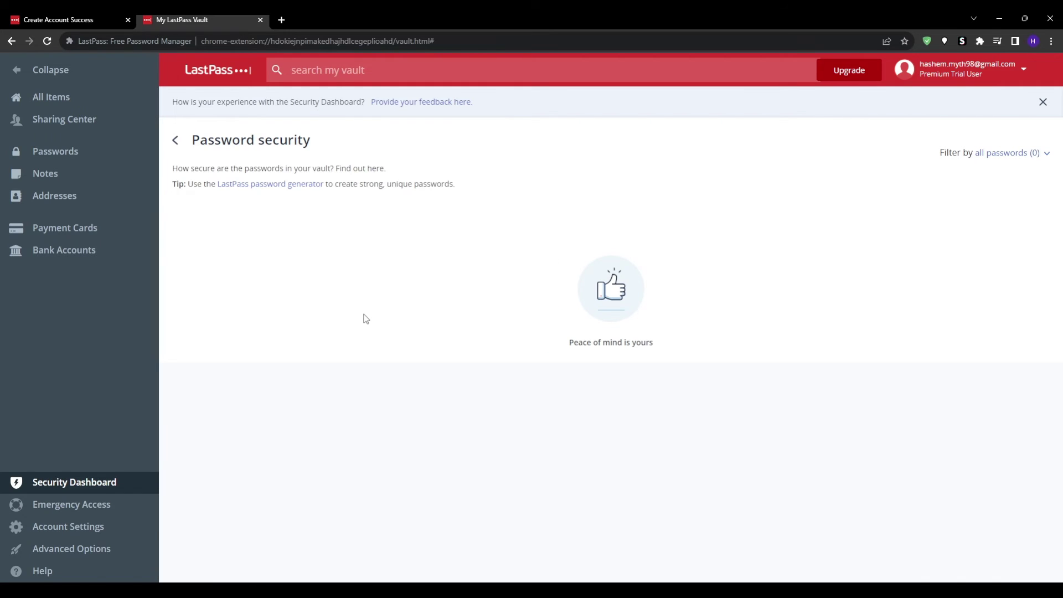
pyautogui.click(175, 138)
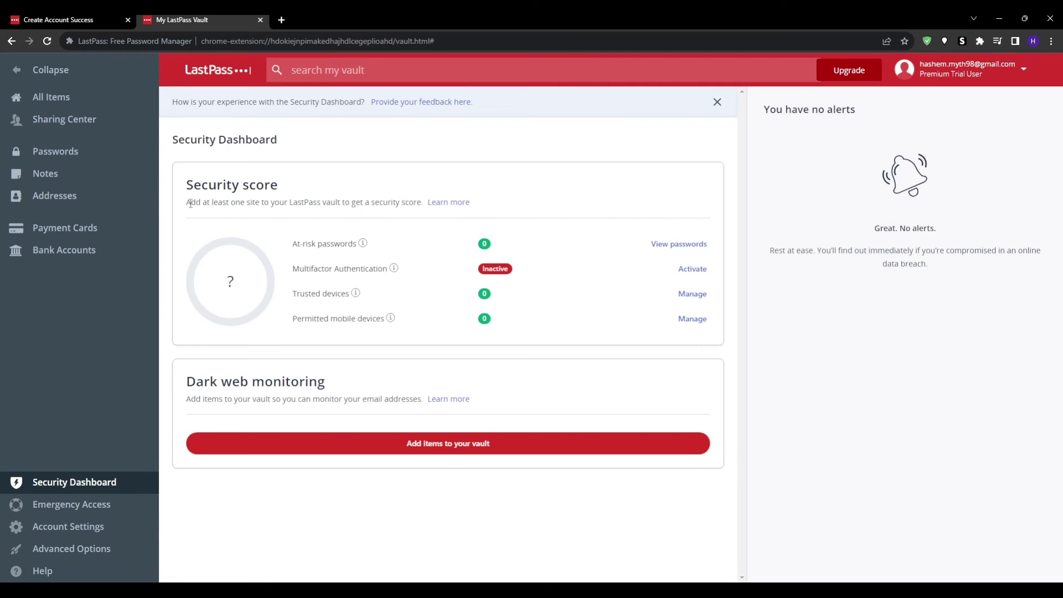
pyautogui.click(90, 549)
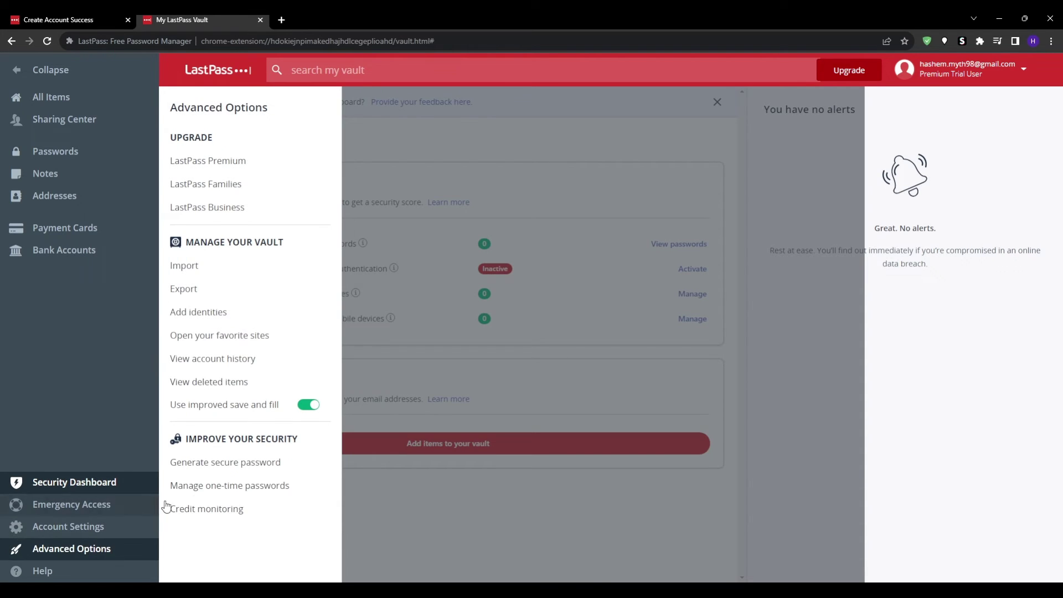
# Step: Dismiss the advanced options panel and show the Multifactor Options table in Account Settings
pyautogui.click(505, 368)
pyautogui.click(95, 526)
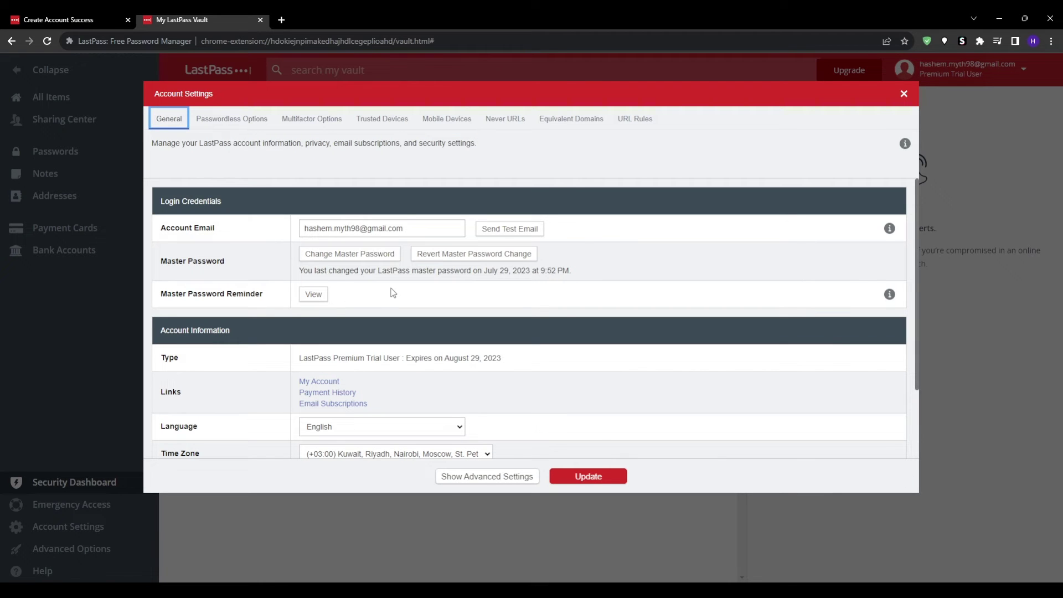
pyautogui.click(314, 119)
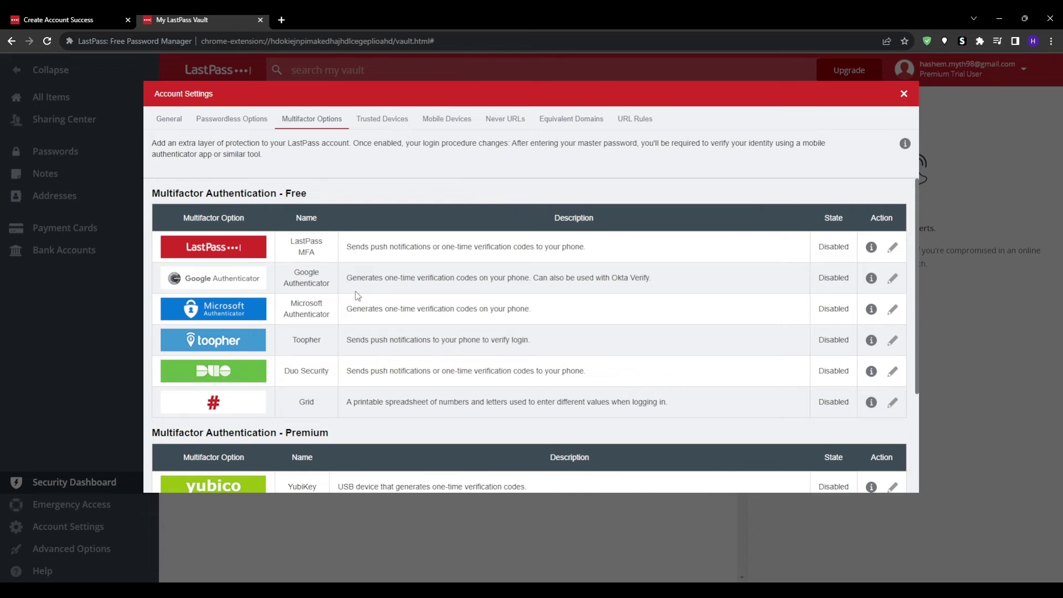
pyautogui.scroll(-3, 358, 296)
pyautogui.scroll(3, 356, 294)
# Step: Open and close the LastPass MFA settings, then review the multifactor table down to Google Authenticator
pyautogui.click(891, 251)
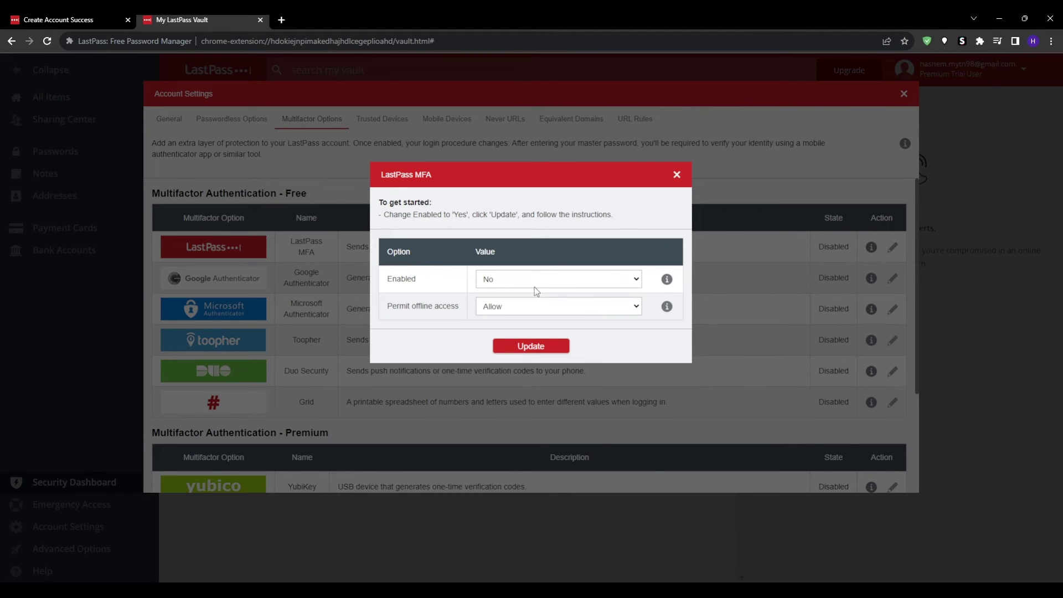
pyautogui.click(676, 175)
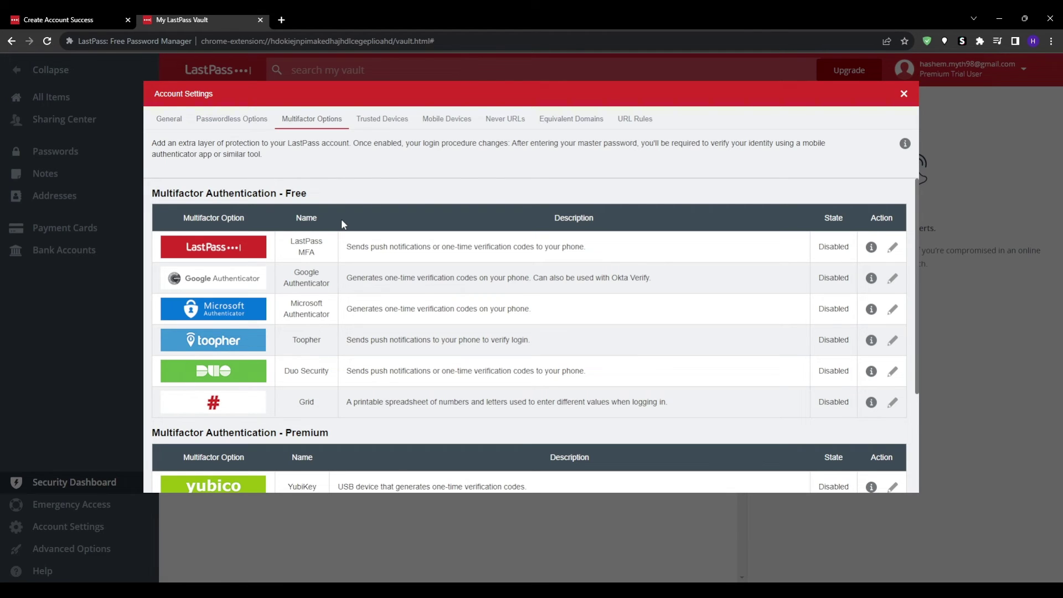
pyautogui.scroll(-1, 332, 230)
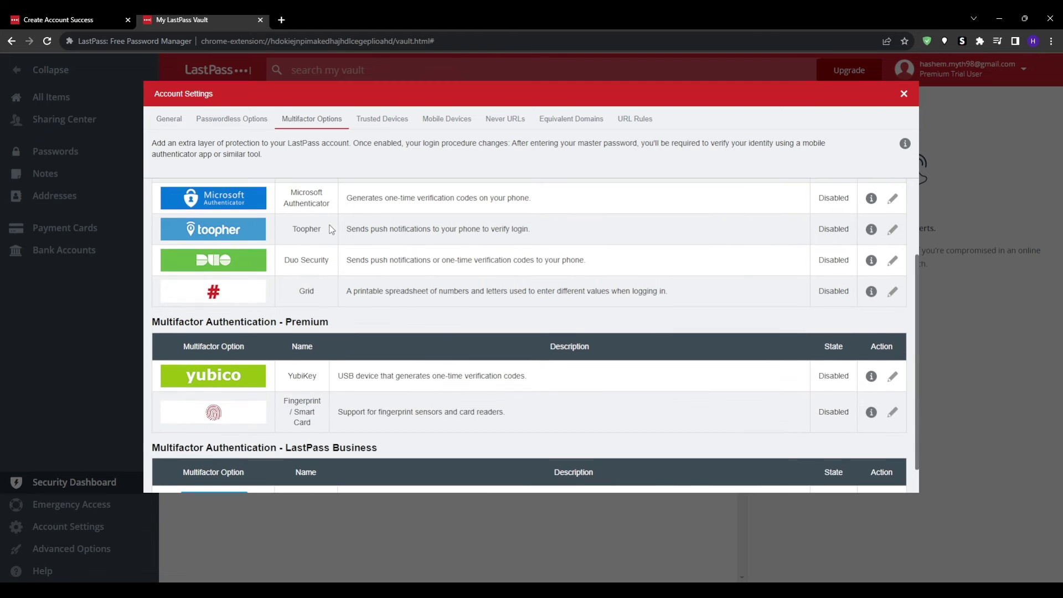
pyautogui.scroll(-1, 322, 235)
pyautogui.scroll(3, 392, 292)
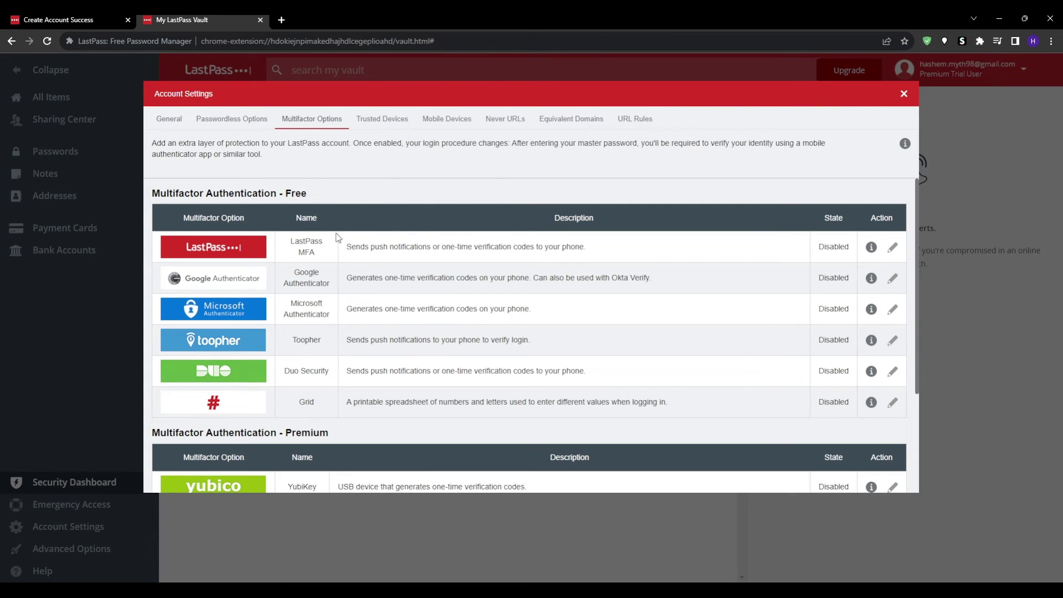
pyautogui.scroll(-3, 337, 238)
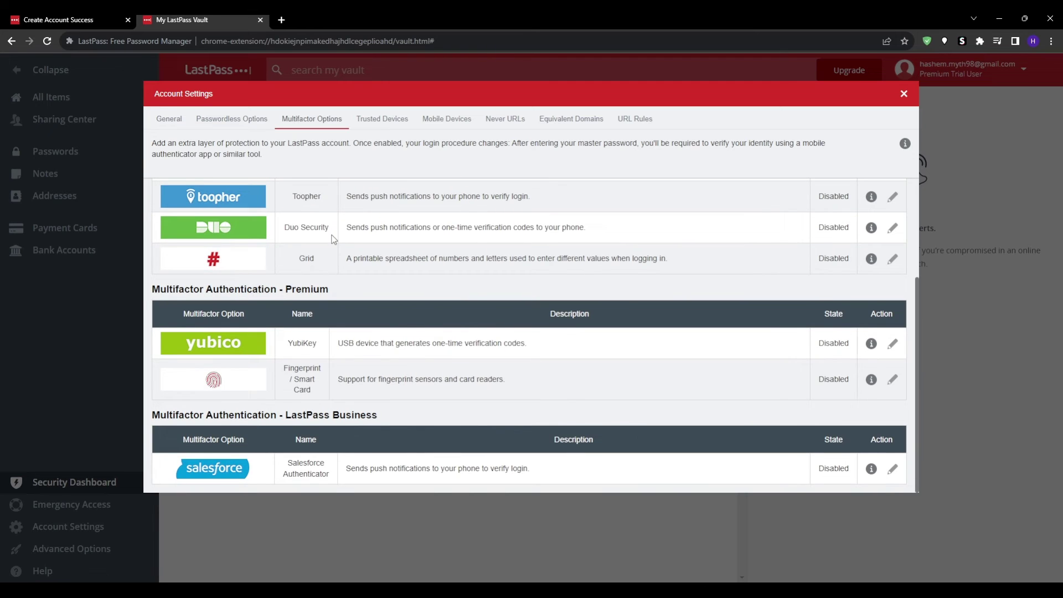
pyautogui.scroll(3, 332, 237)
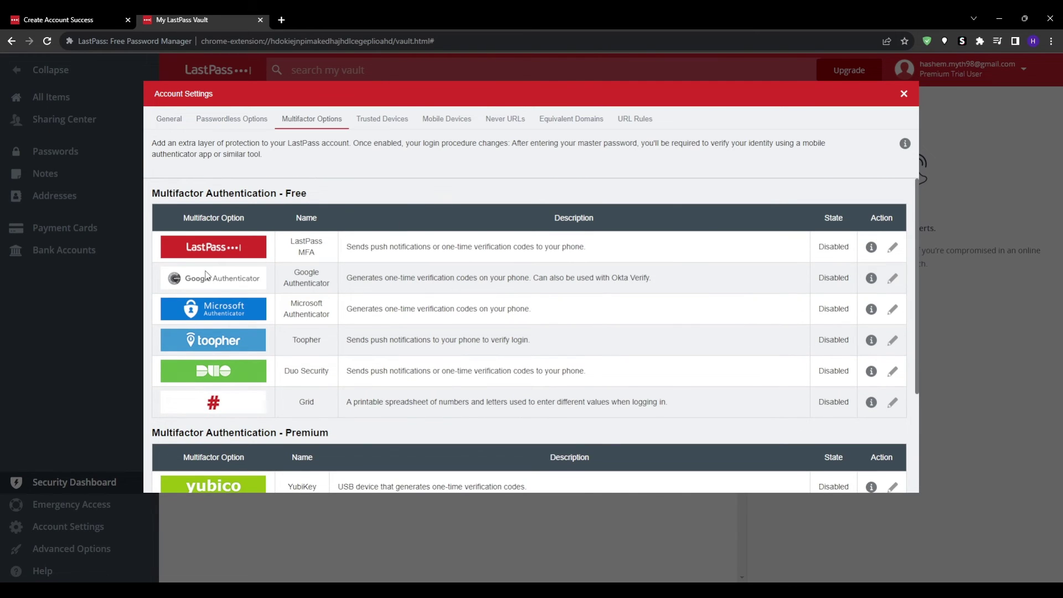
# Step: Regenerate the Google Authenticator key, confirming with the master password
pyautogui.click(892, 277)
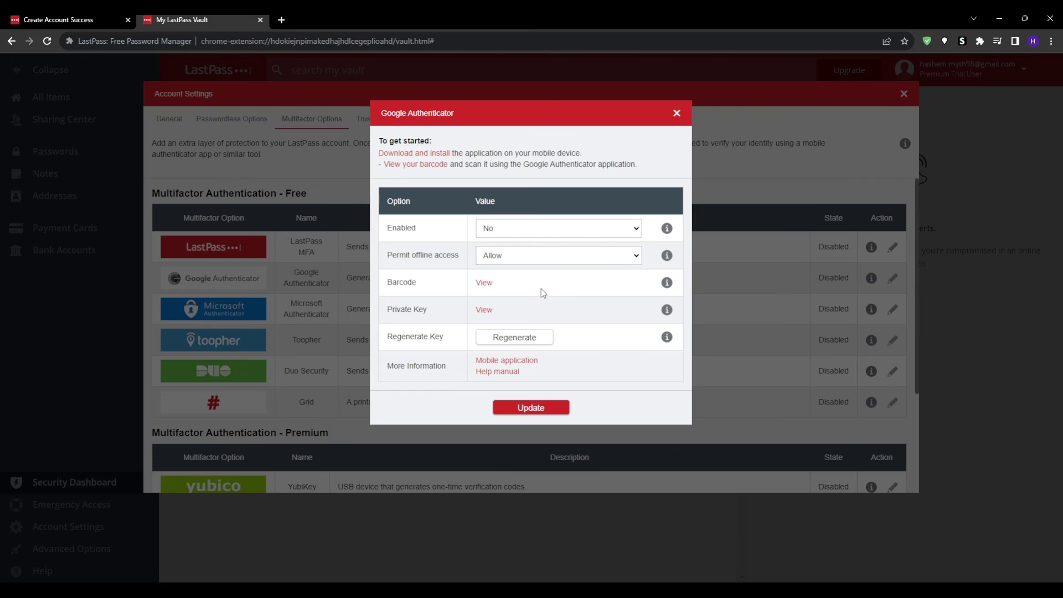
pyautogui.click(519, 335)
pyautogui.click(508, 287)
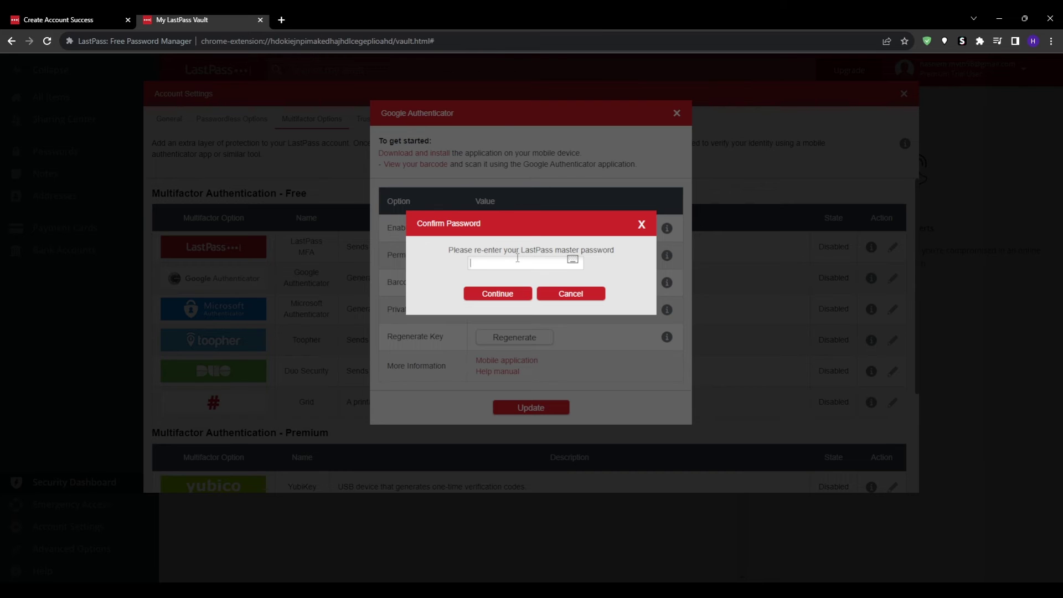
pyautogui.write('••••••••')
pyautogui.click(510, 293)
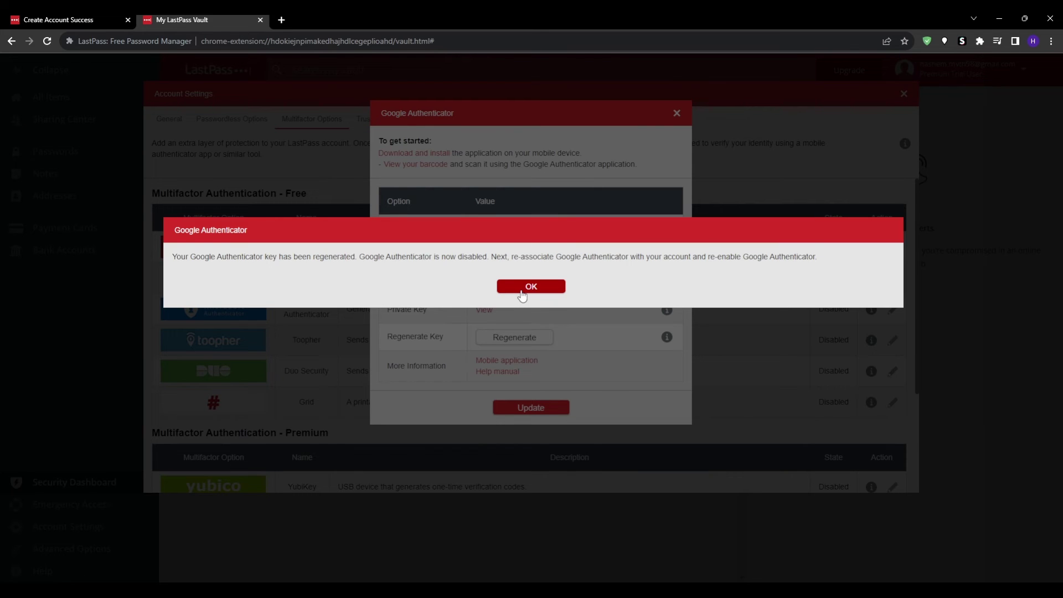
pyautogui.click(522, 287)
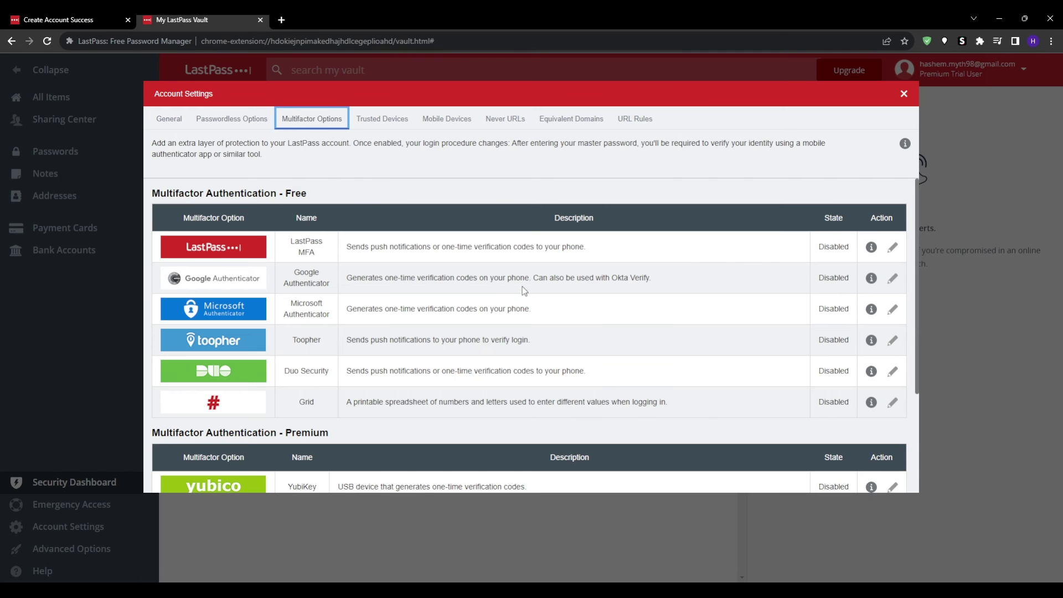
# Step: Attempt to enable Google Authenticator with the master password, then abandon the code prompt
pyautogui.click(892, 277)
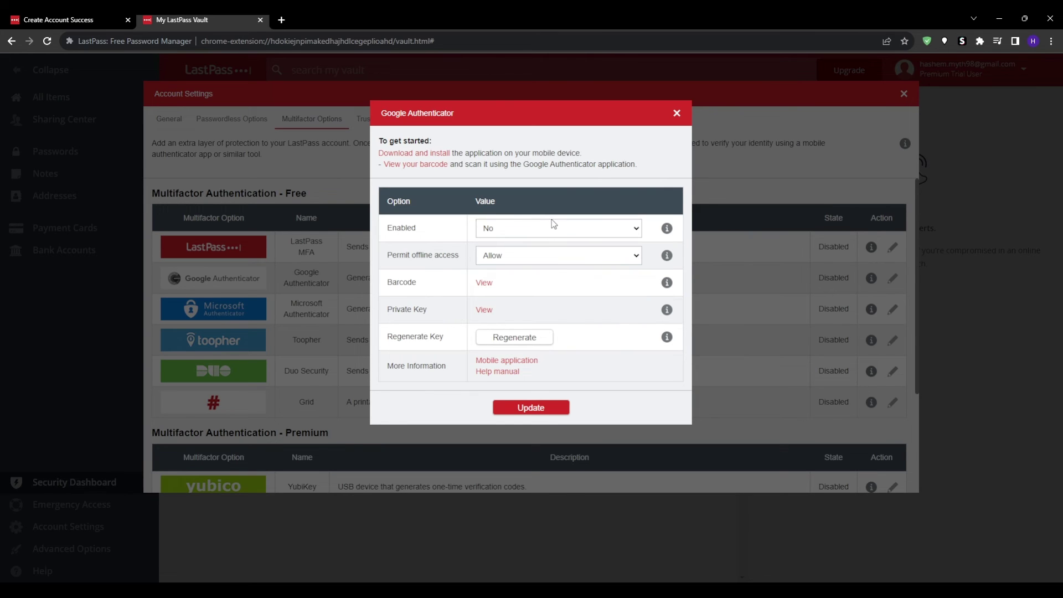
pyautogui.click(534, 228)
pyautogui.click(535, 249)
pyautogui.click(513, 408)
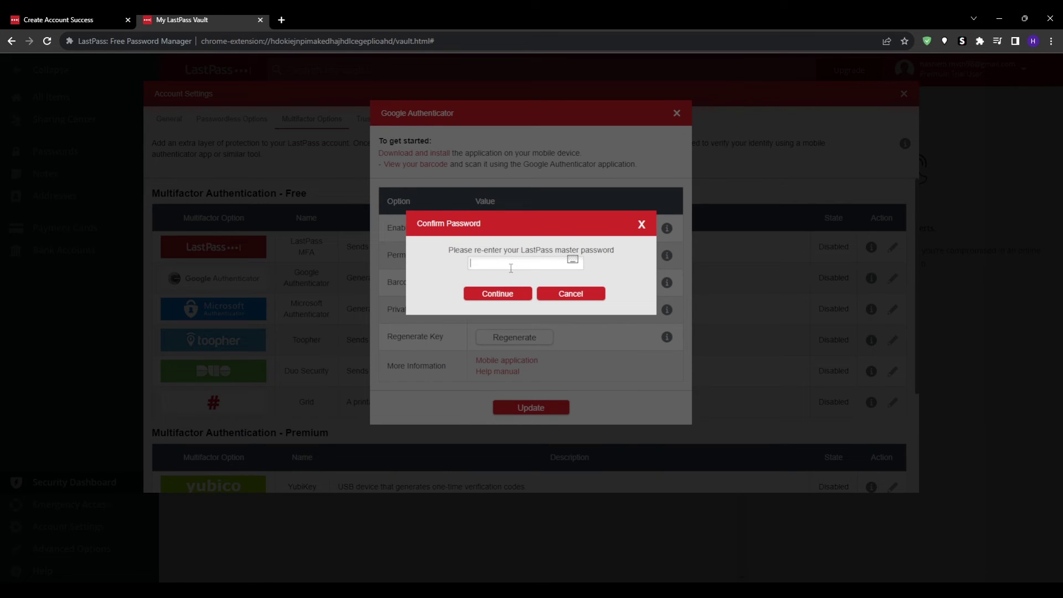
pyautogui.write('••••••••••')
pyautogui.click(504, 293)
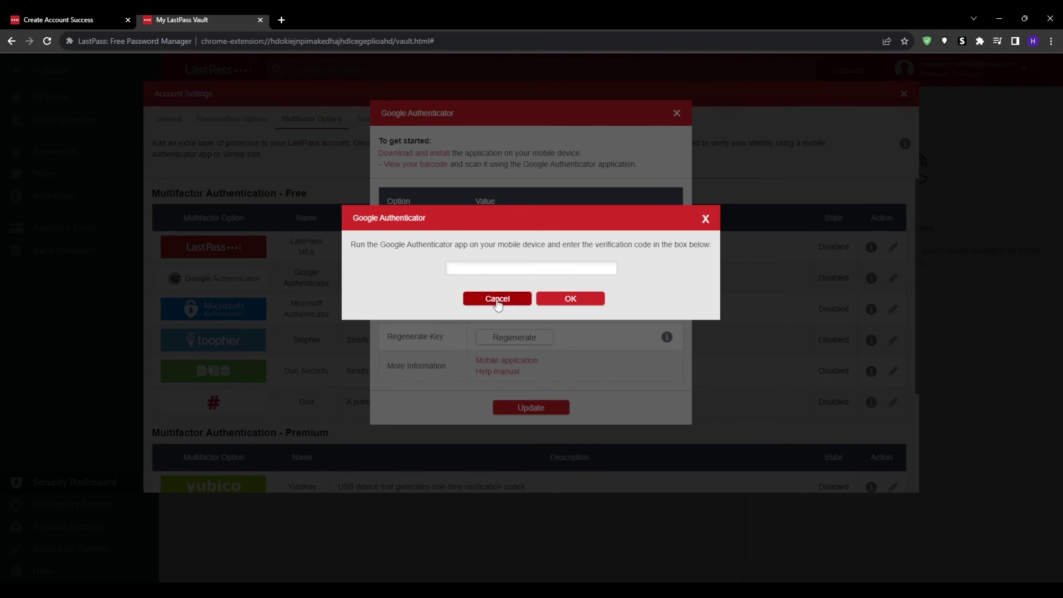
pyautogui.doubleClick(369, 242)
pyautogui.tripleClick(368, 242)
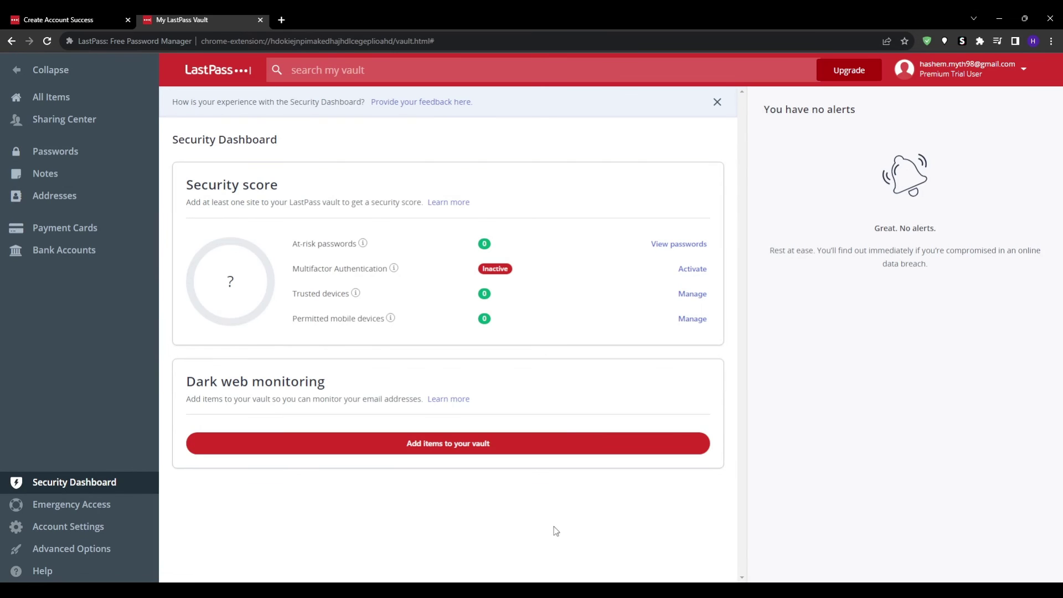
pyautogui.click(37, 512)
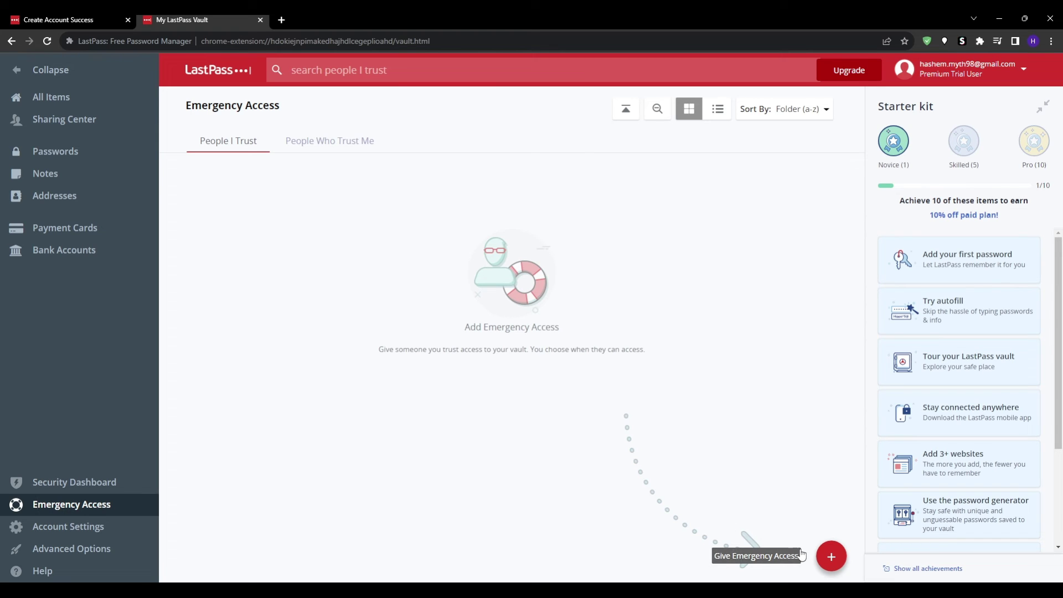
pyautogui.click(830, 558)
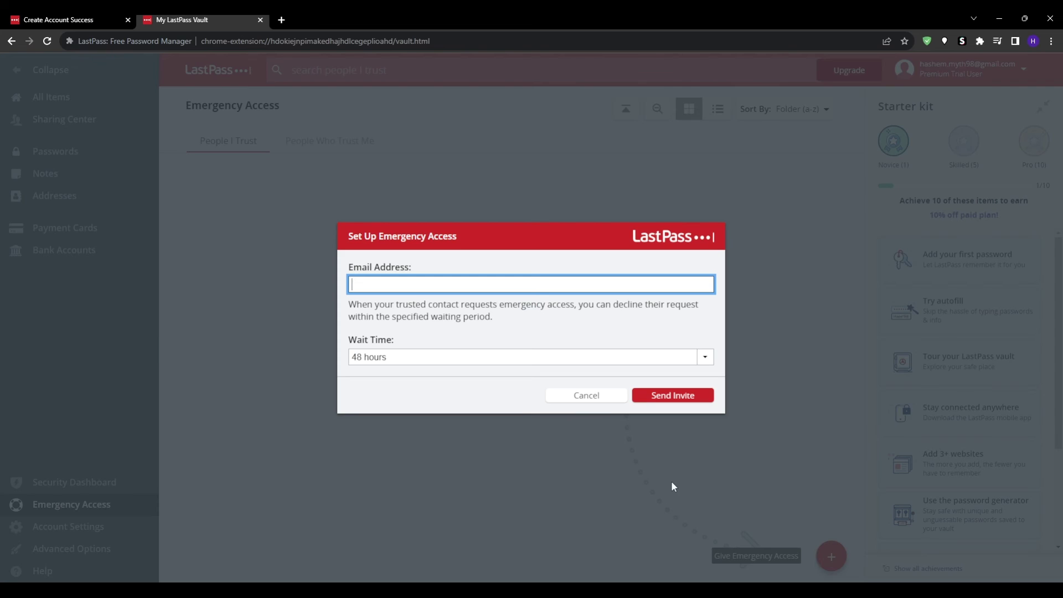
pyautogui.click(437, 361)
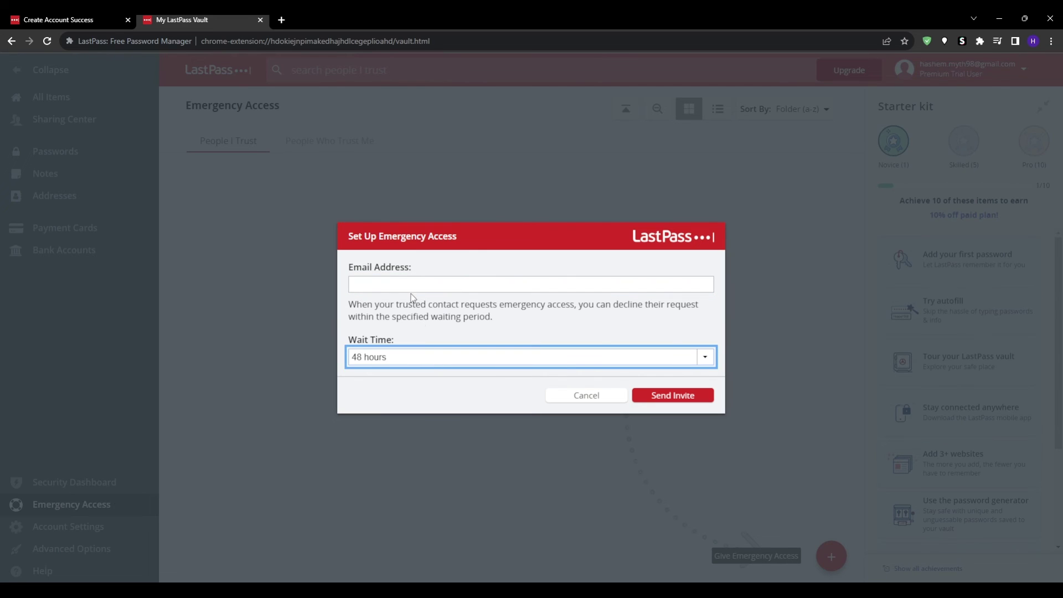
pyautogui.click(473, 284)
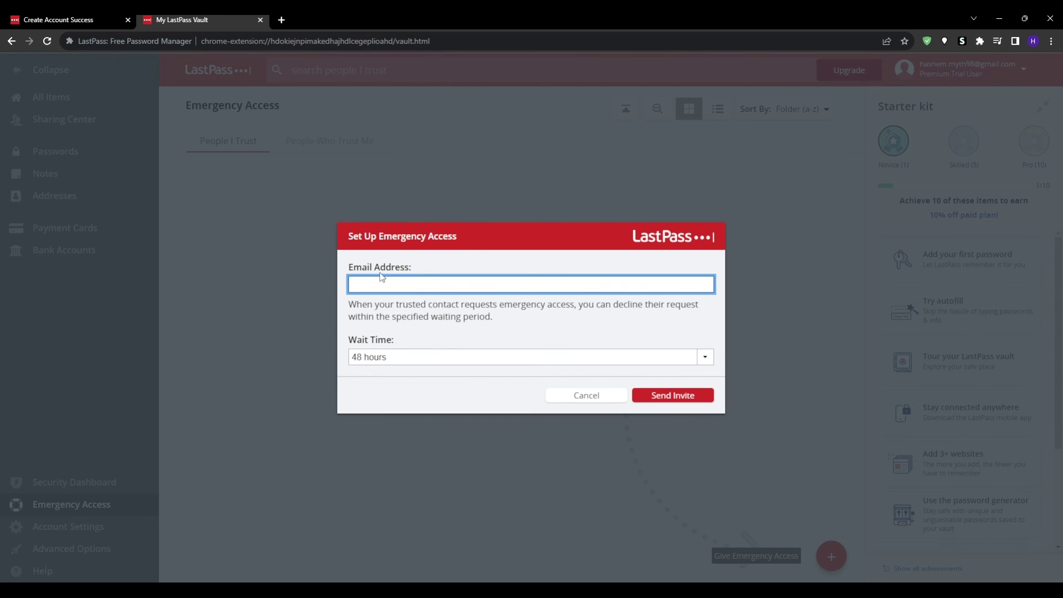
pyautogui.tripleClick(382, 268)
pyautogui.click(422, 267)
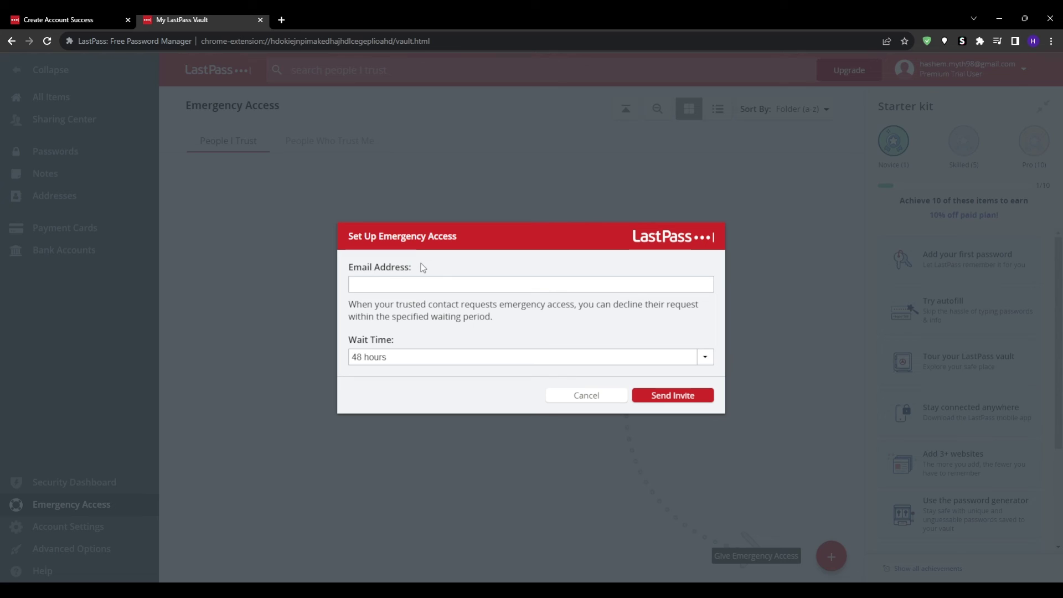
pyautogui.click(503, 363)
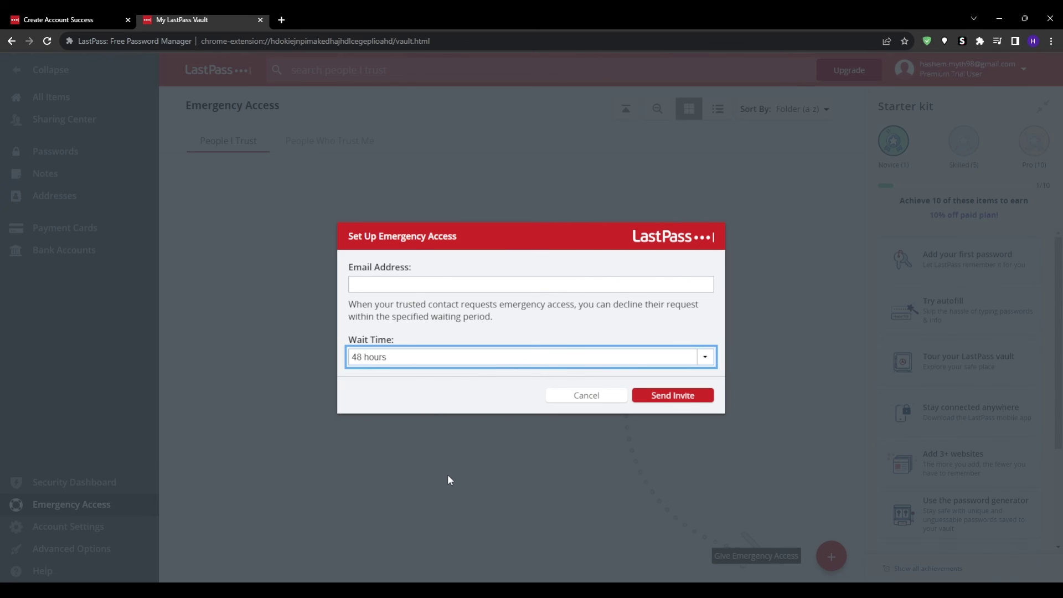
pyautogui.press('Home')
pyautogui.press('Down')
pyautogui.click(416, 402)
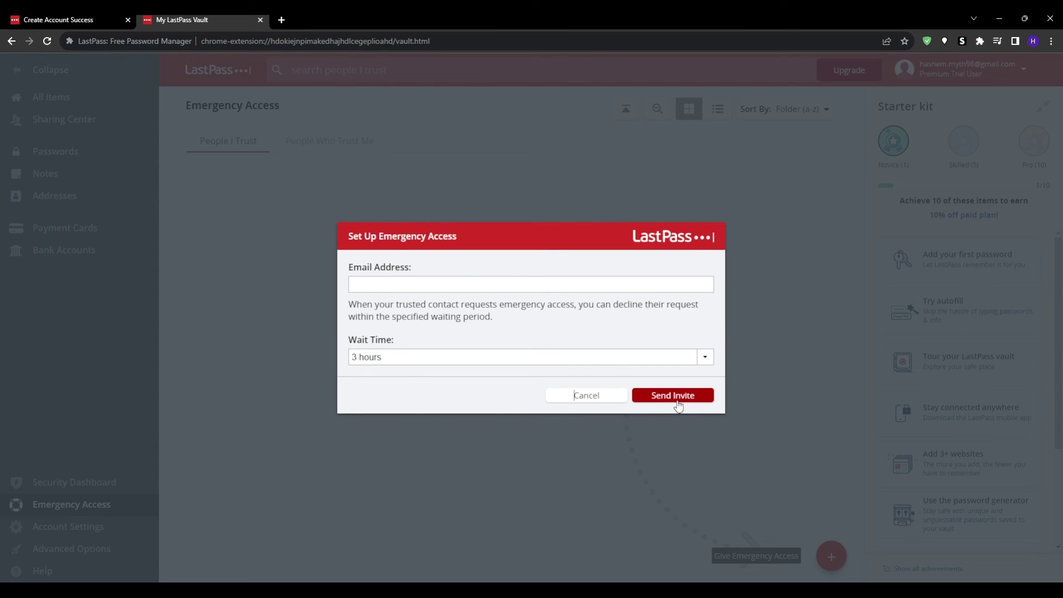
pyautogui.click(573, 397)
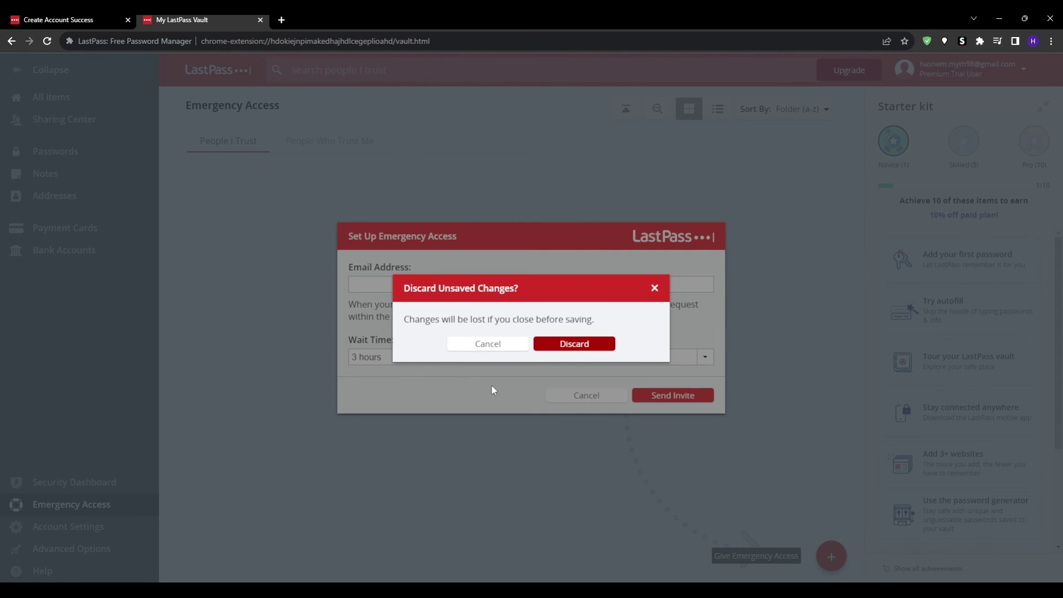
pyautogui.click(571, 344)
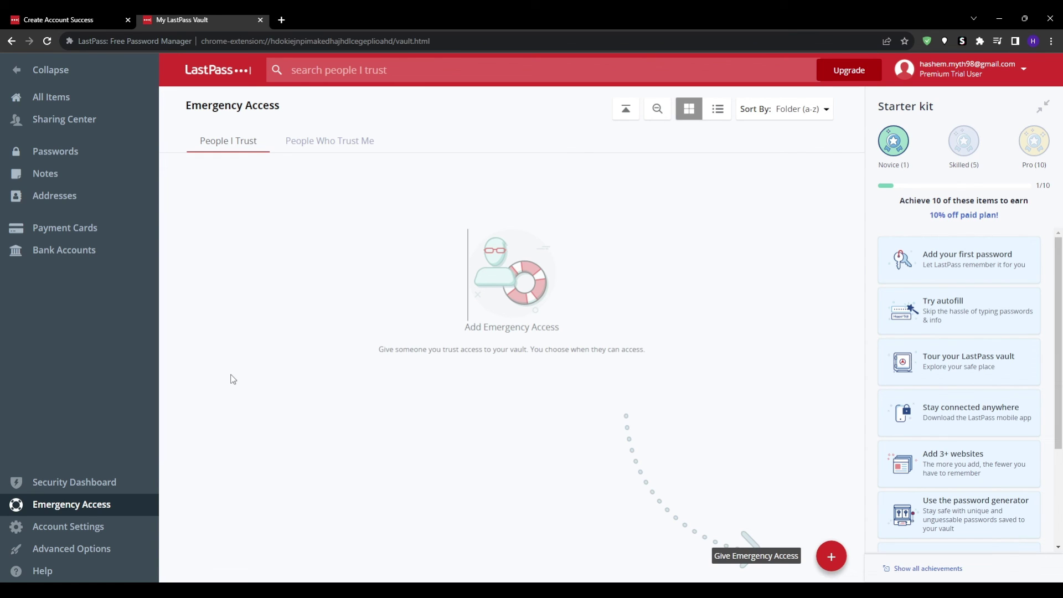
# Step: Use the vault header's Upgrade button to open the $36.00/year Premium purchase page
pyautogui.click(847, 77)
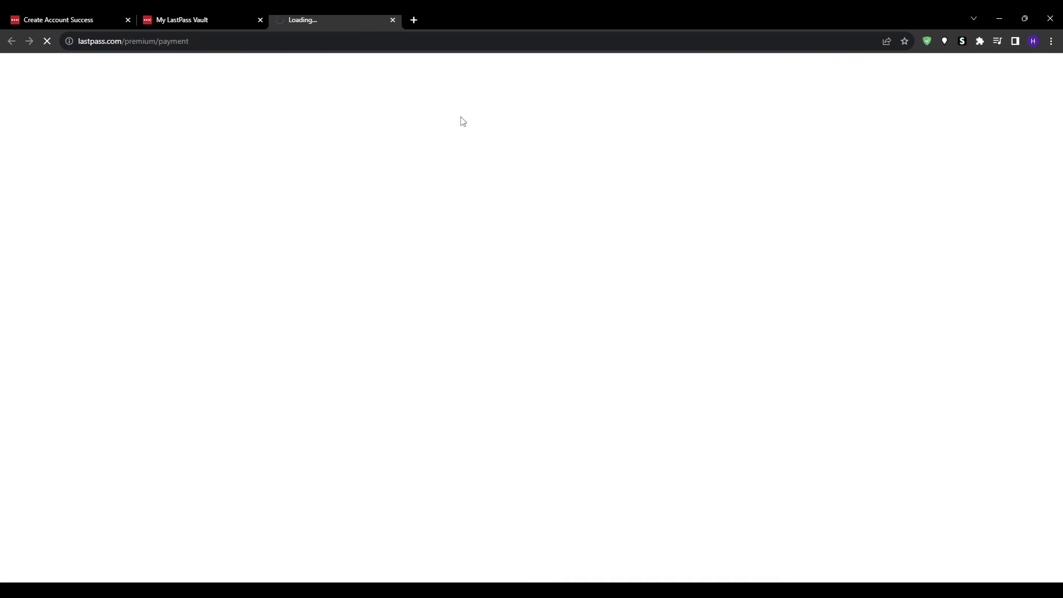